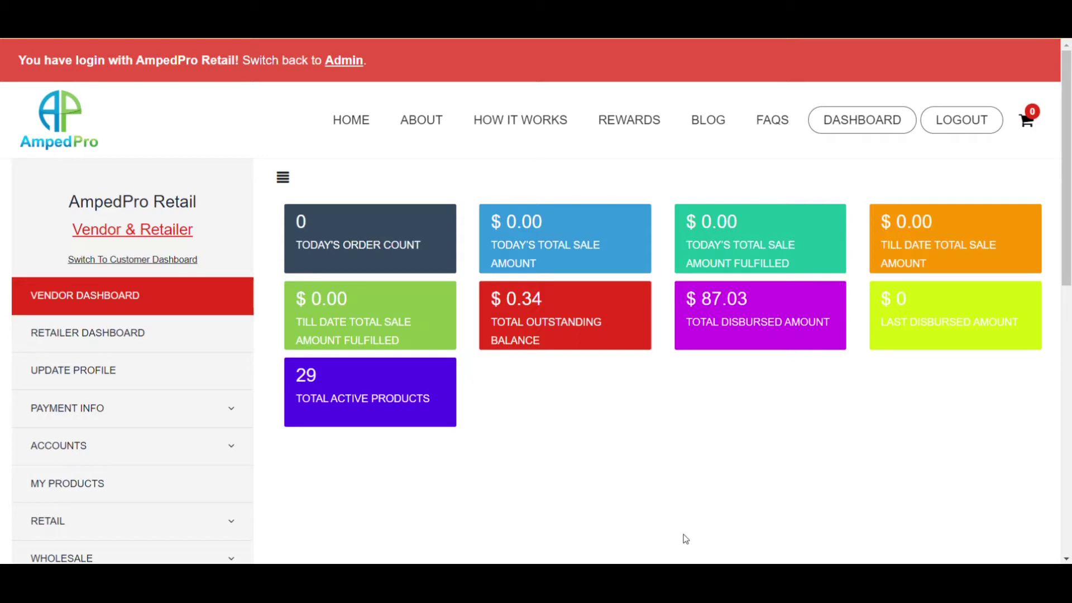
# Go to the Coupons List and start a blank Add Coupon form.
pyautogui.moveTo(1067, 242); pyautogui.dragTo(1067, 406)
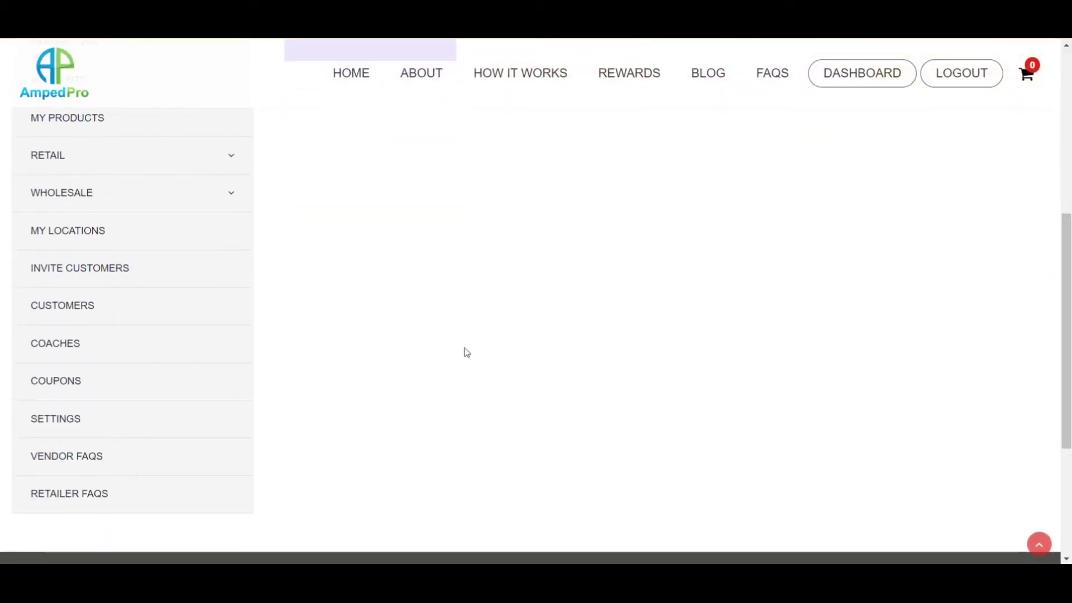
pyautogui.click(91, 393)
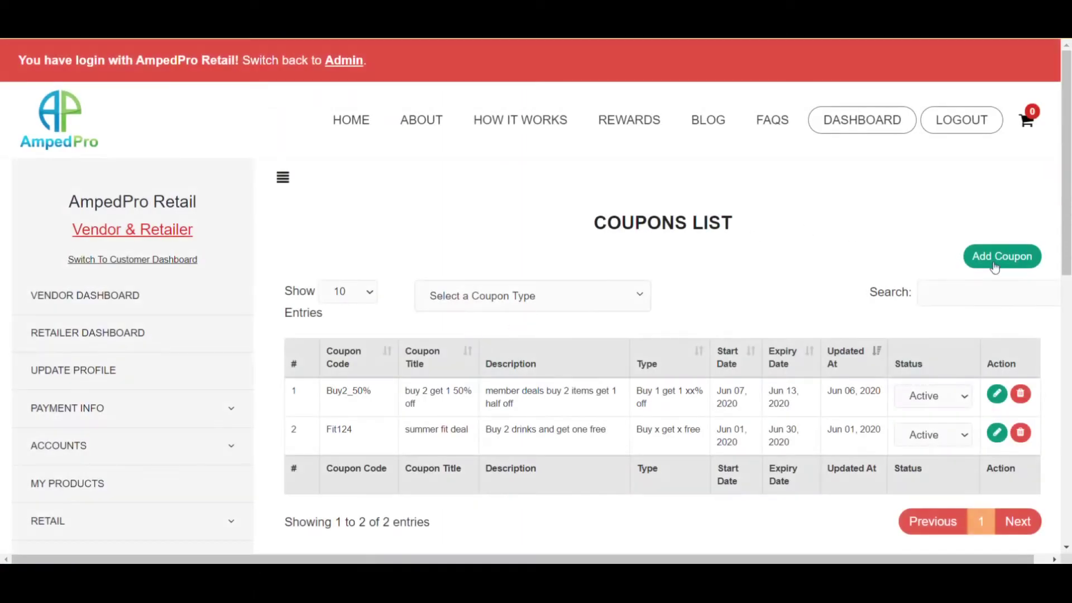
pyautogui.click(1020, 259)
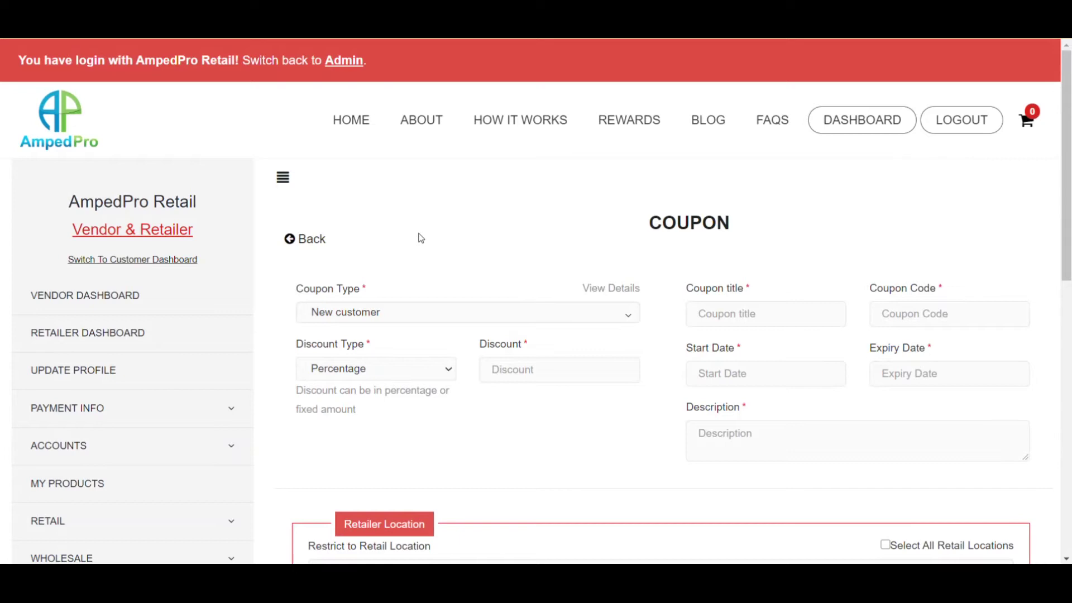
# Compare the Percentage discount and First time purchase details, then choose Percentage discount.
pyautogui.click(484, 318)
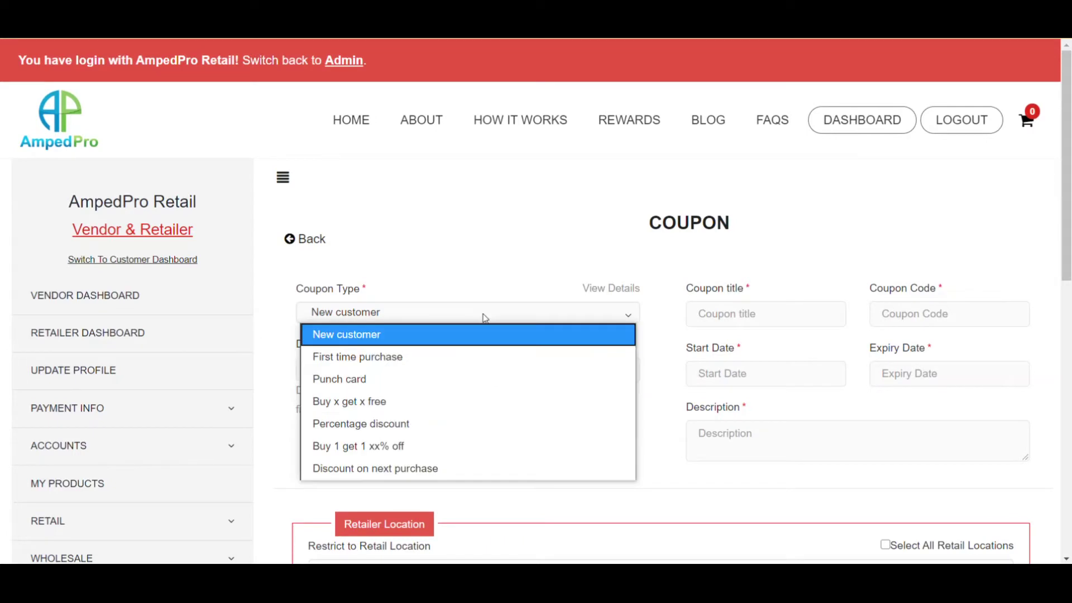
pyautogui.click(388, 424)
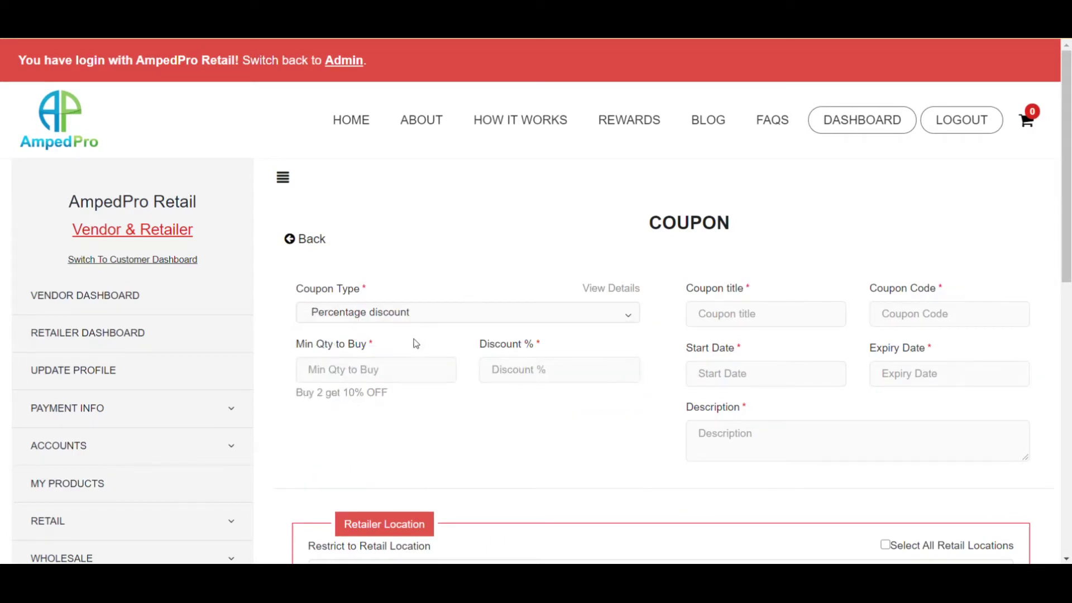
pyautogui.click(603, 289)
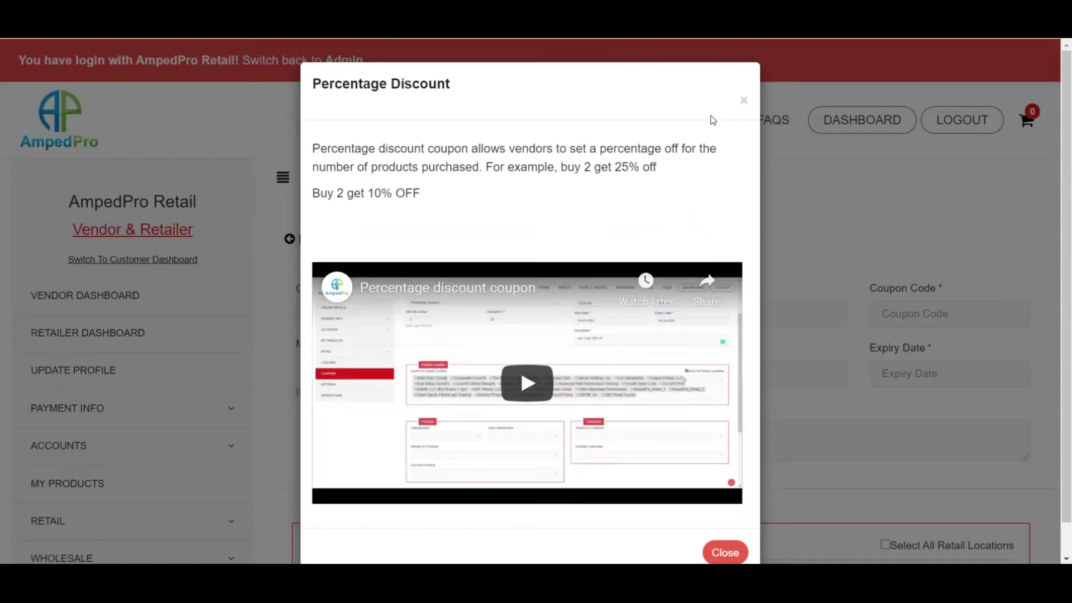
pyautogui.click(742, 101)
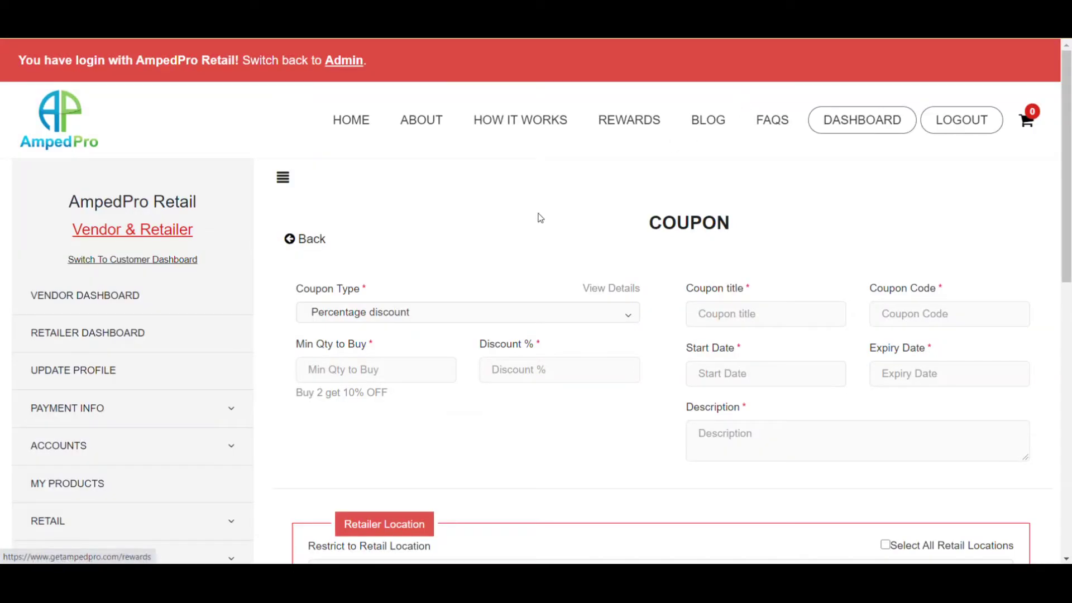
pyautogui.click(382, 314)
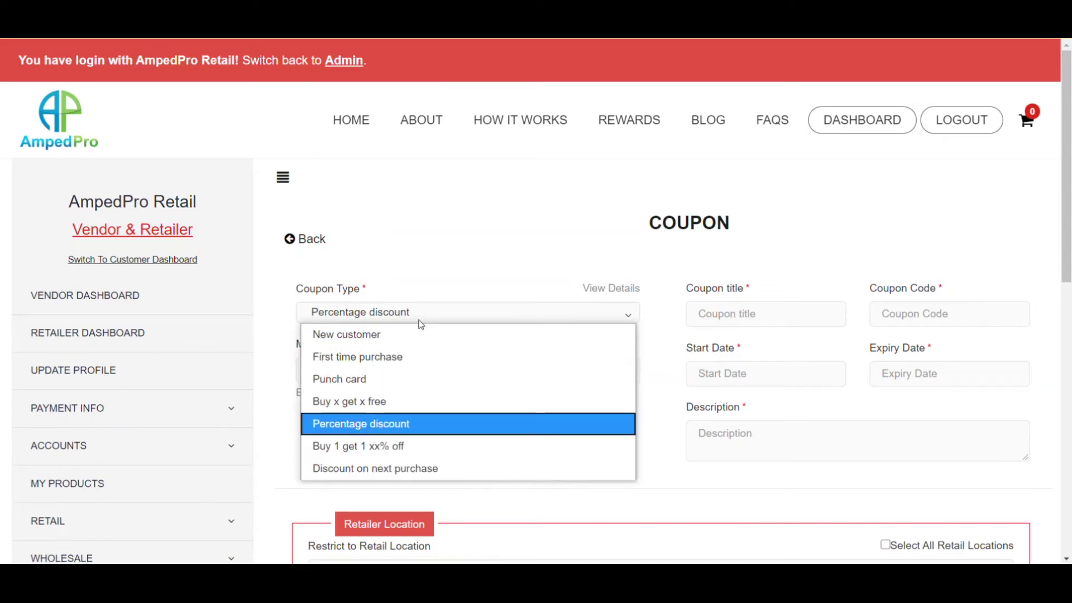
pyautogui.click(349, 355)
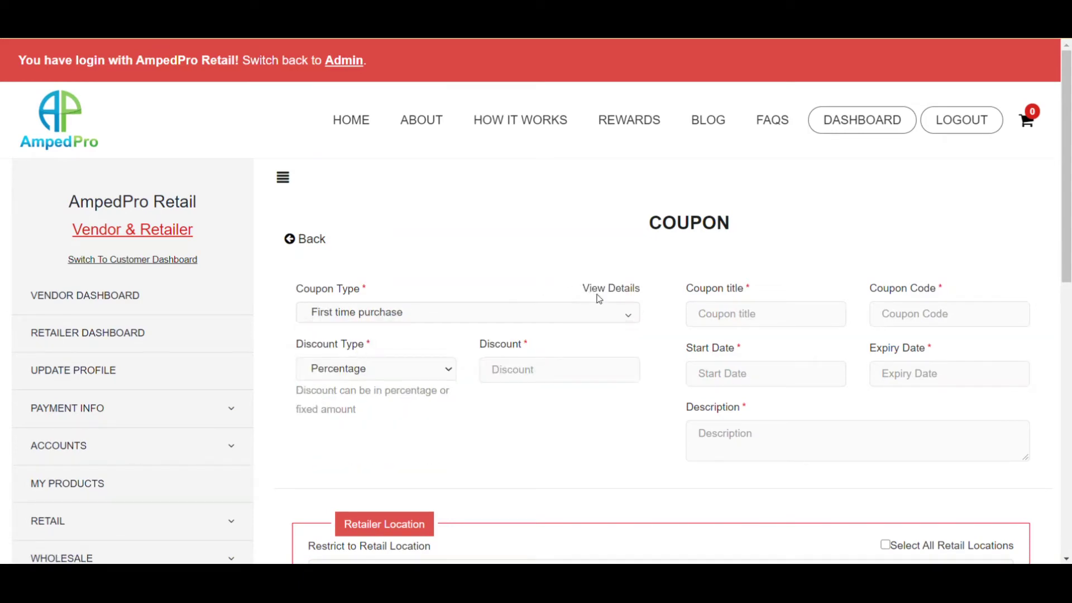
pyautogui.click(600, 292)
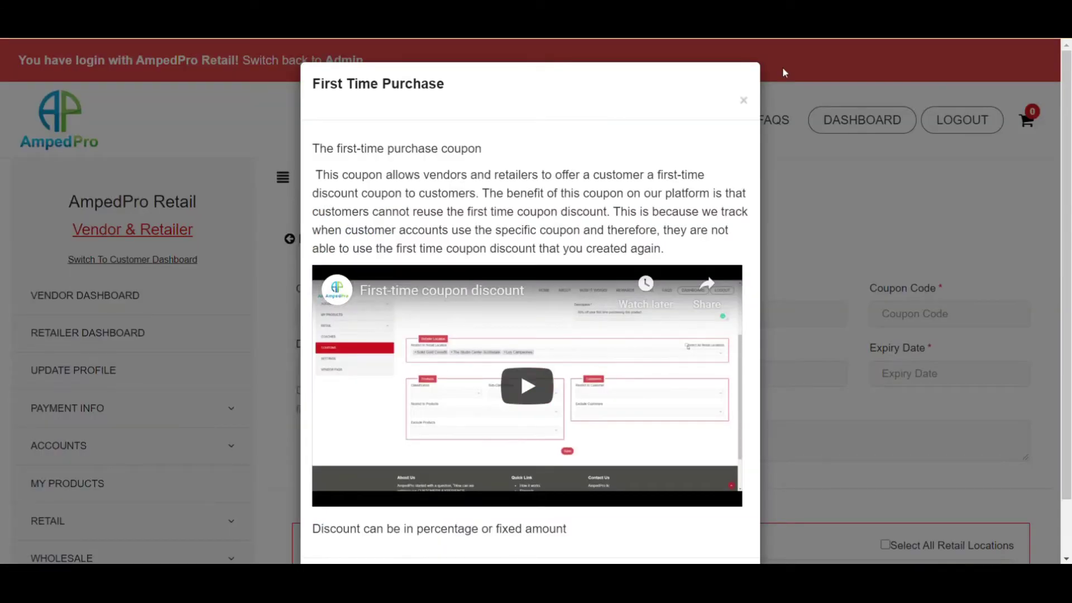
pyautogui.click(745, 99)
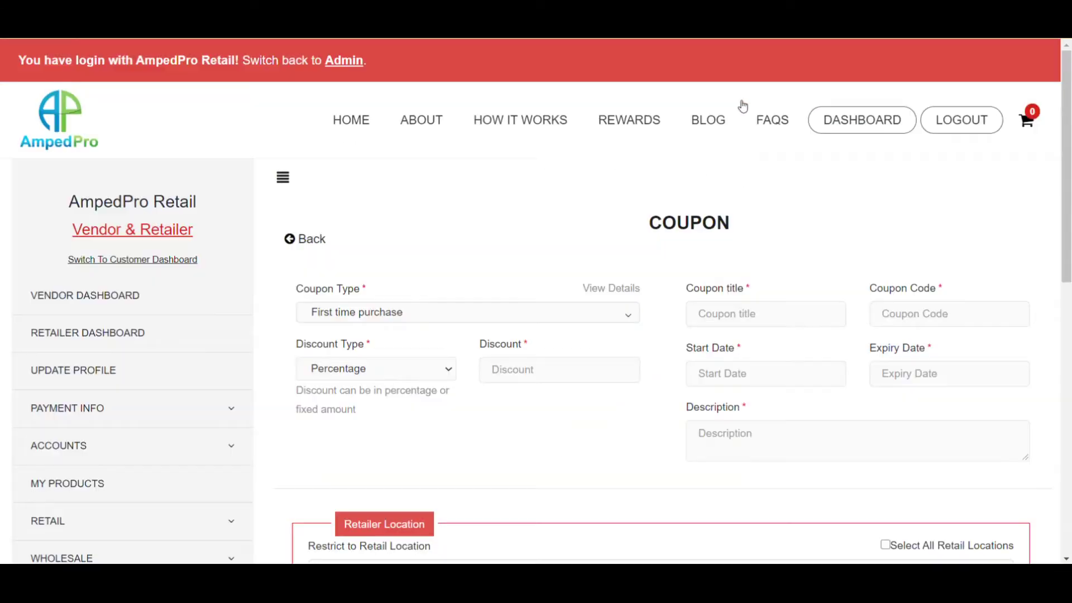
pyautogui.click(376, 315)
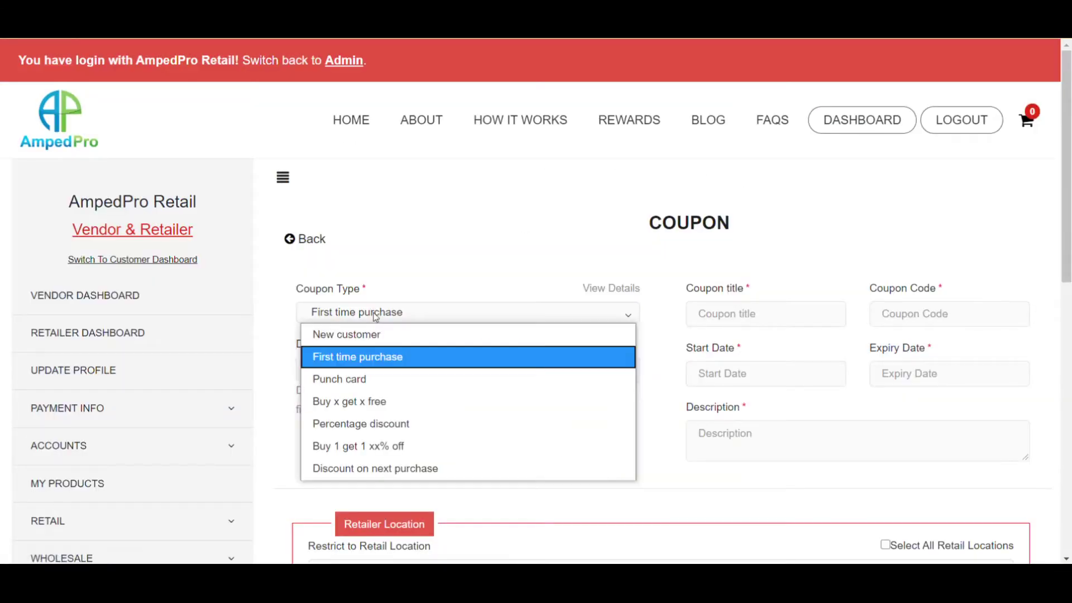
pyautogui.click(341, 420)
# Set Min Qty to Buy to 1 and the discount to 25%.
pyautogui.click(339, 375)
pyautogui.write('1')
pyautogui.click(515, 375)
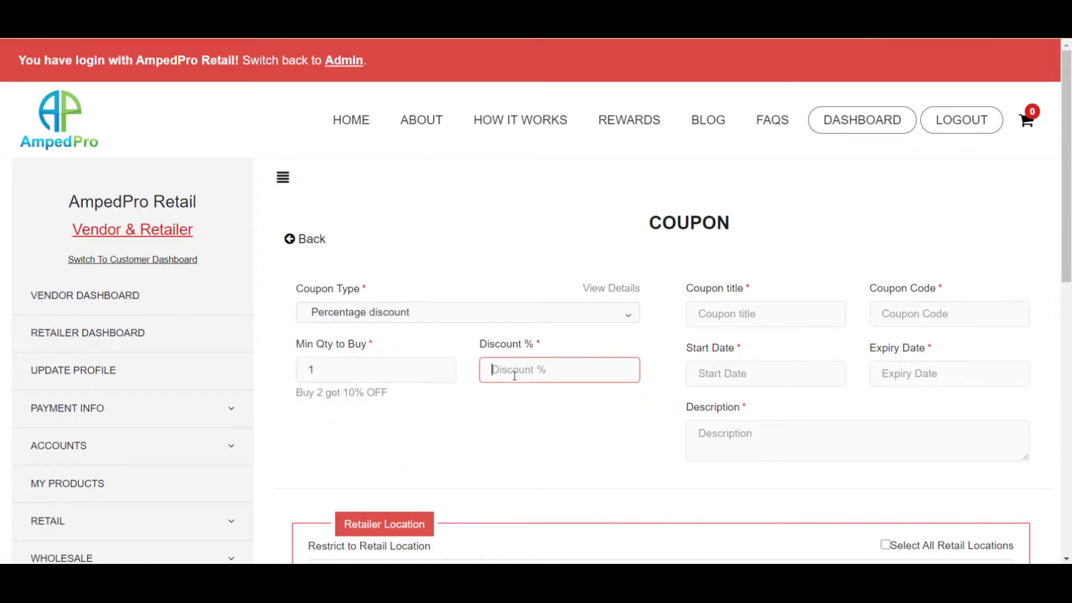
pyautogui.write('25')
# Title the coupon 'birthday coupon for Jim', correcting typos and capitalizing the name.
pyautogui.click(606, 440)
pyautogui.click(735, 316)
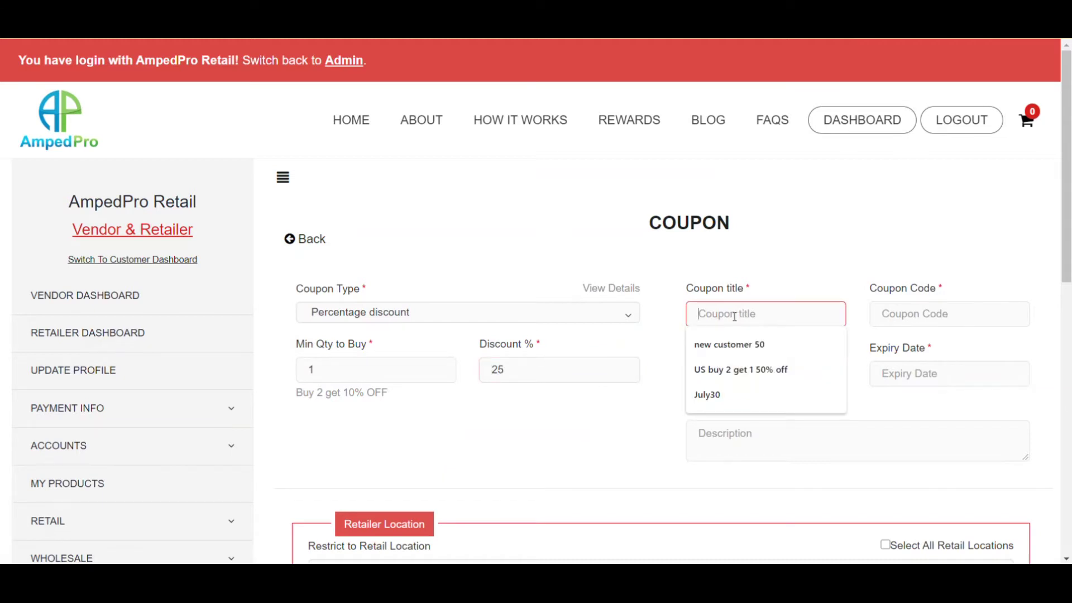
pyautogui.write('birthday coupon for')
pyautogui.press('BackSpace')
pyautogui.press('BackSpace')
pyautogui.press('BackSpace')
pyautogui.write('coupon for jim')
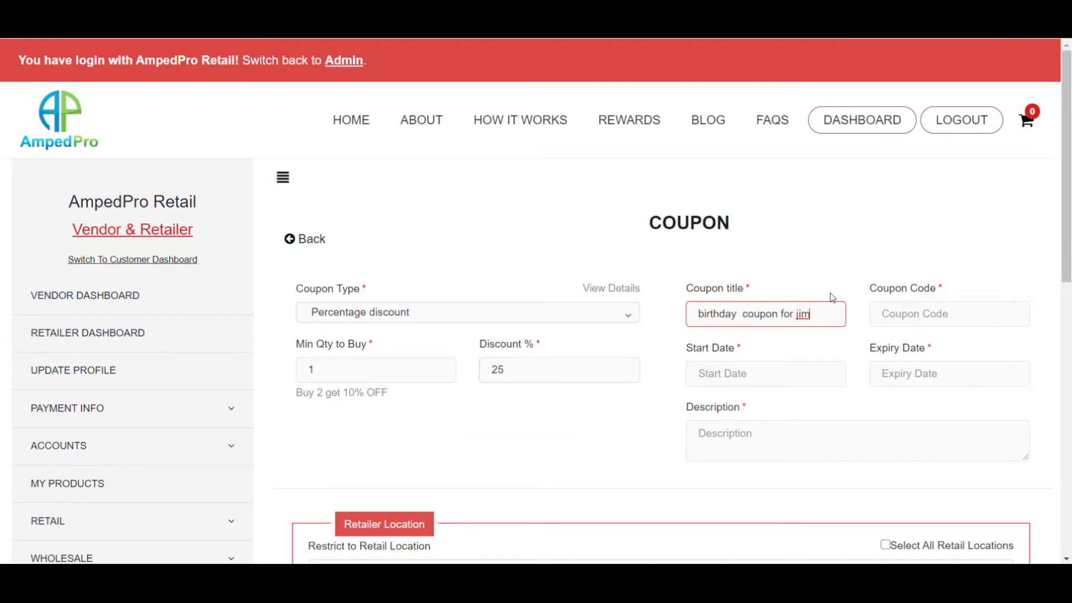
pyautogui.click(799, 314)
pyautogui.press('BackSpace')
pyautogui.write('J')
pyautogui.click(936, 308)
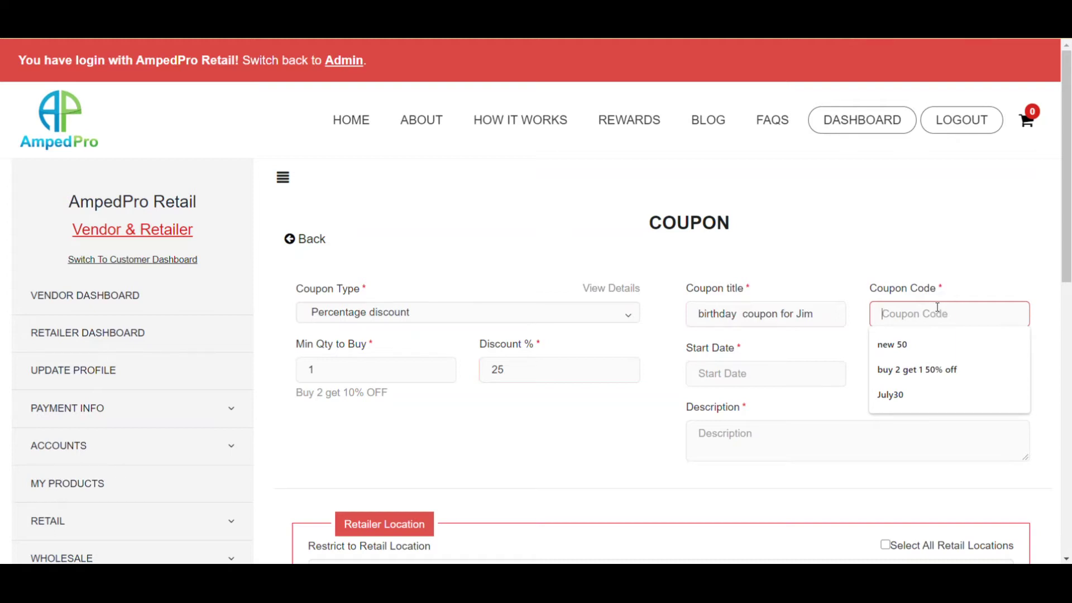
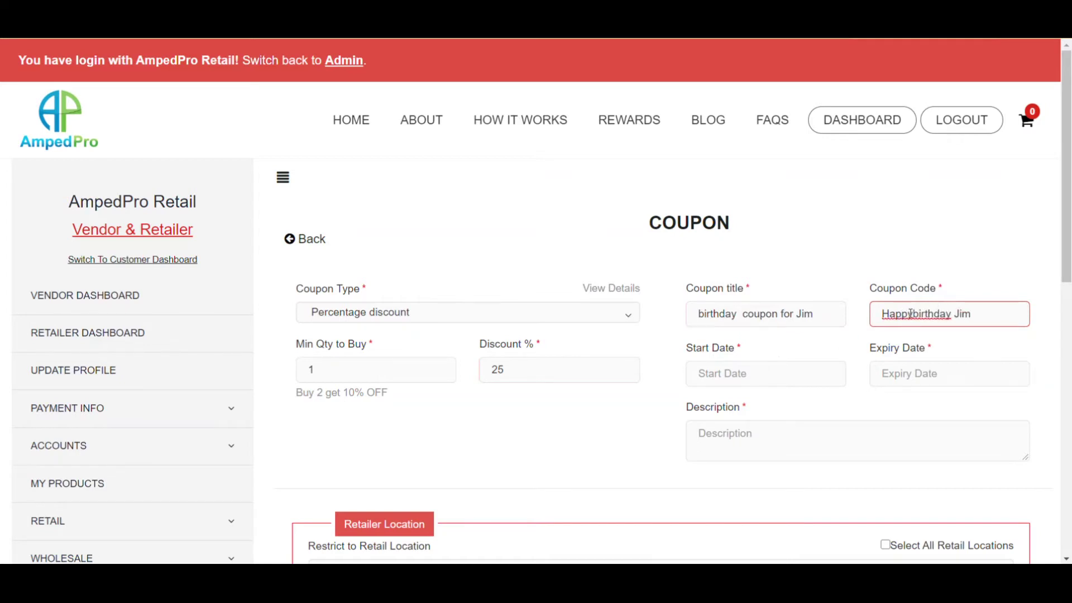
pyautogui.click(914, 314)
# Set the start date to 07-26-2020 and the expiry date to 07-27-2020.
pyautogui.click(766, 372)
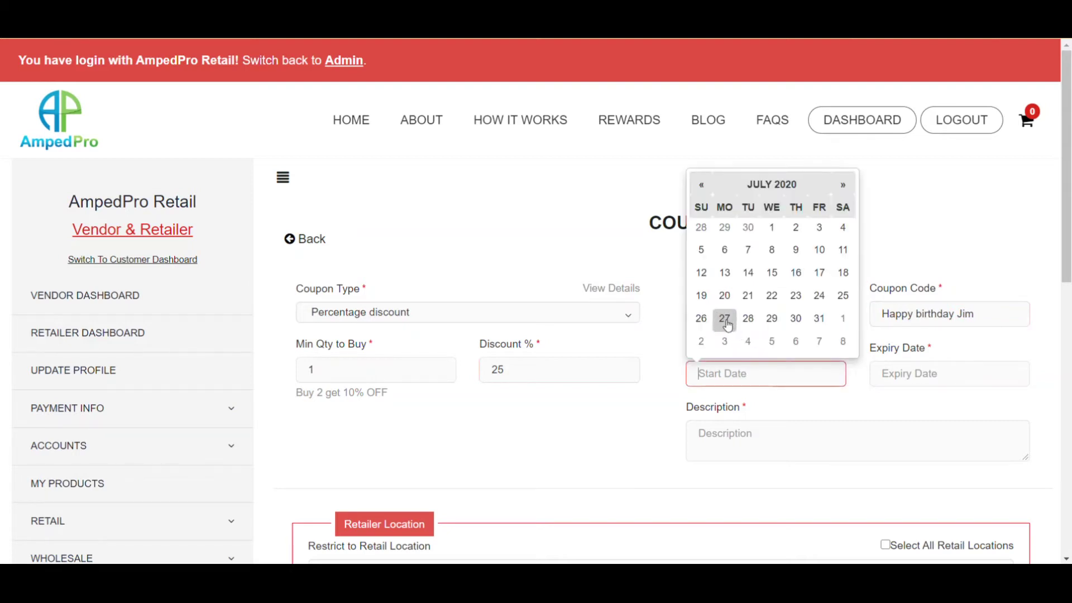
pyautogui.click(703, 319)
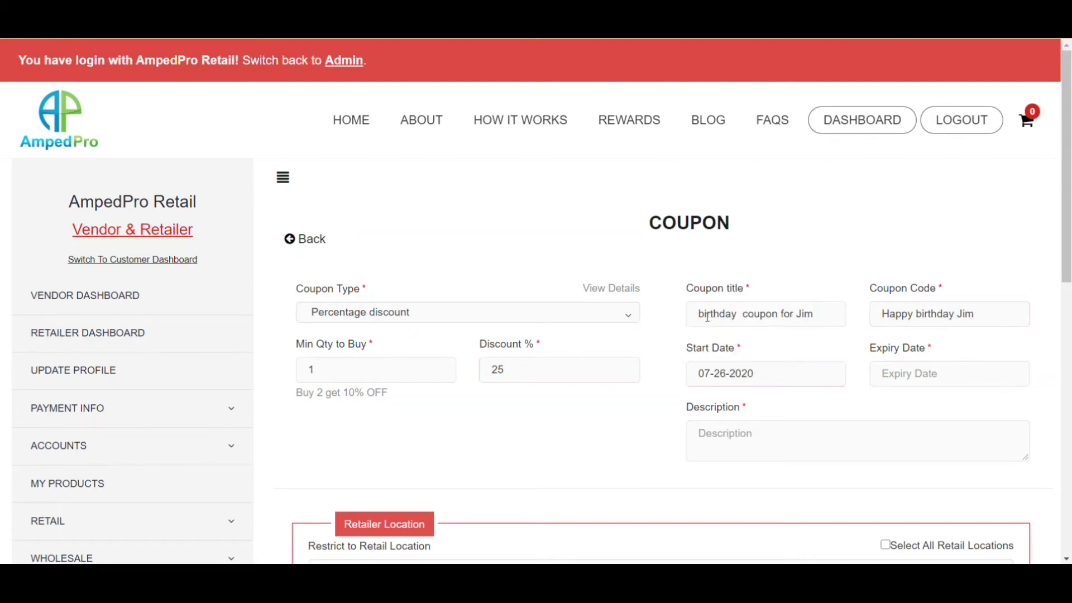
pyautogui.click(900, 374)
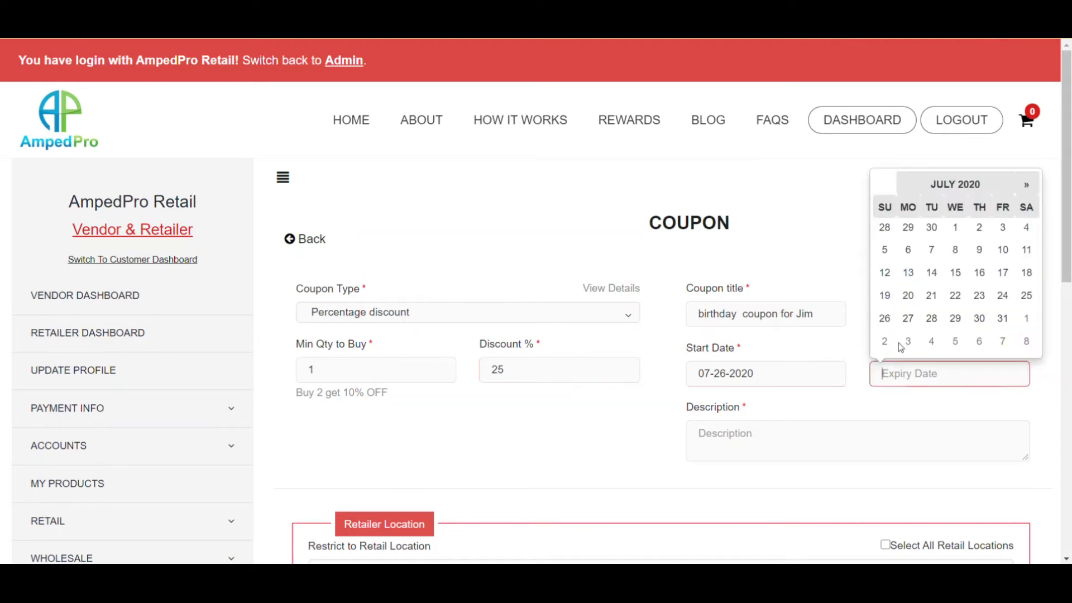
pyautogui.click(917, 324)
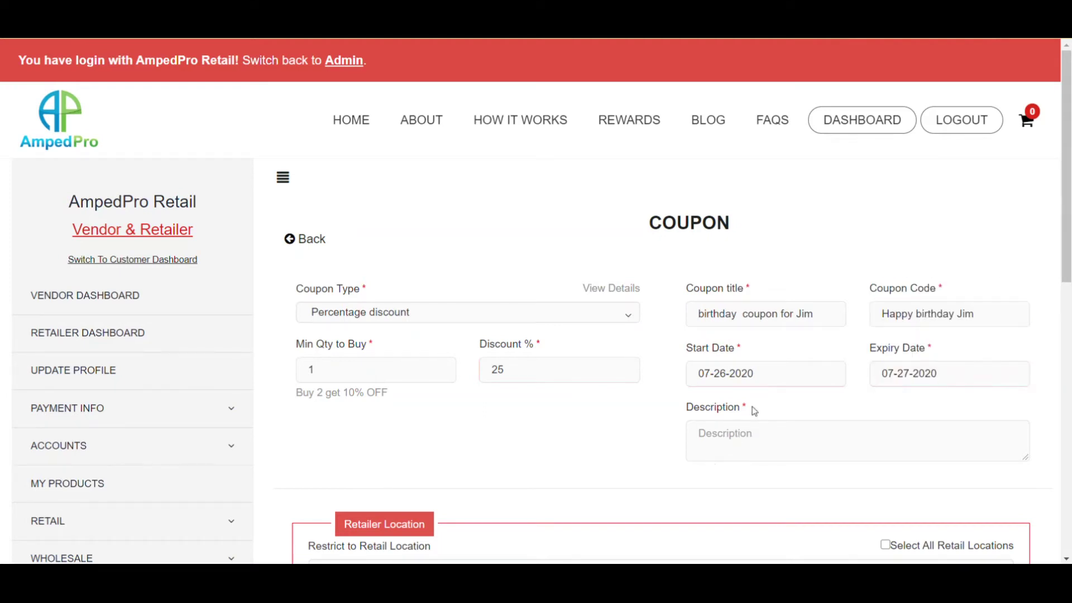
pyautogui.click(747, 433)
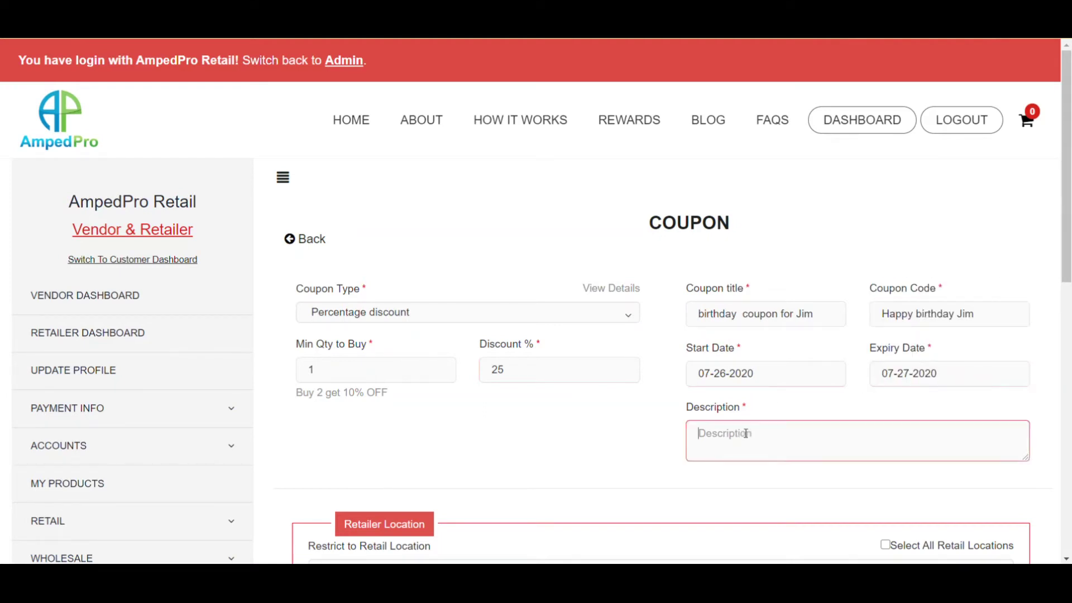
pyautogui.write('Happy')
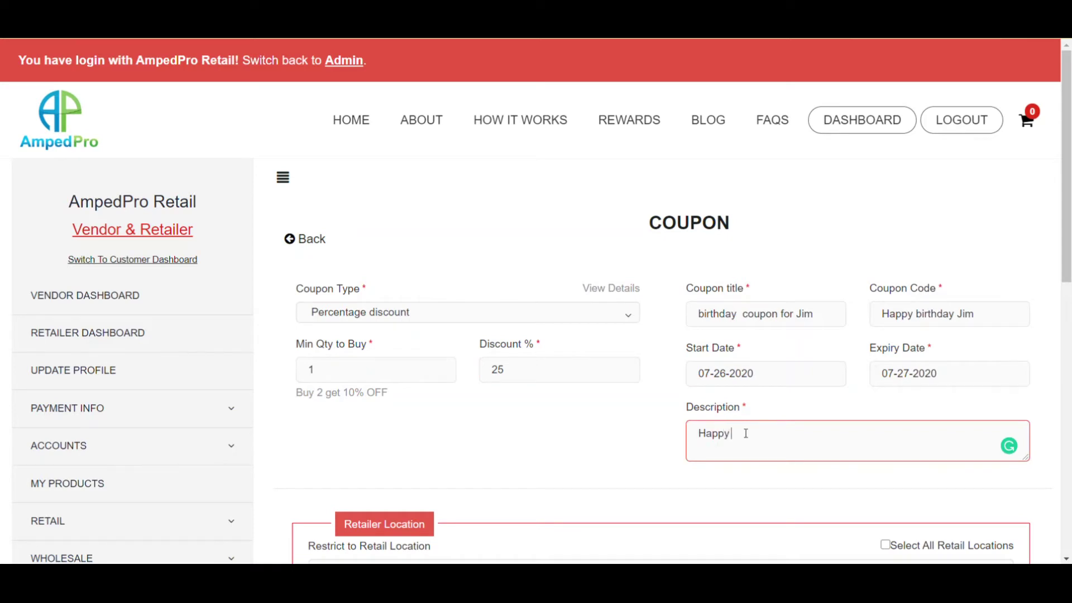
pyautogui.press('BackSpace')
pyautogui.press('BackSpace')
pyautogui.press('BackSpace')
pyautogui.press('BackSpace')
pyautogui.press('BackSpace')
pyautogui.moveTo(746, 434)
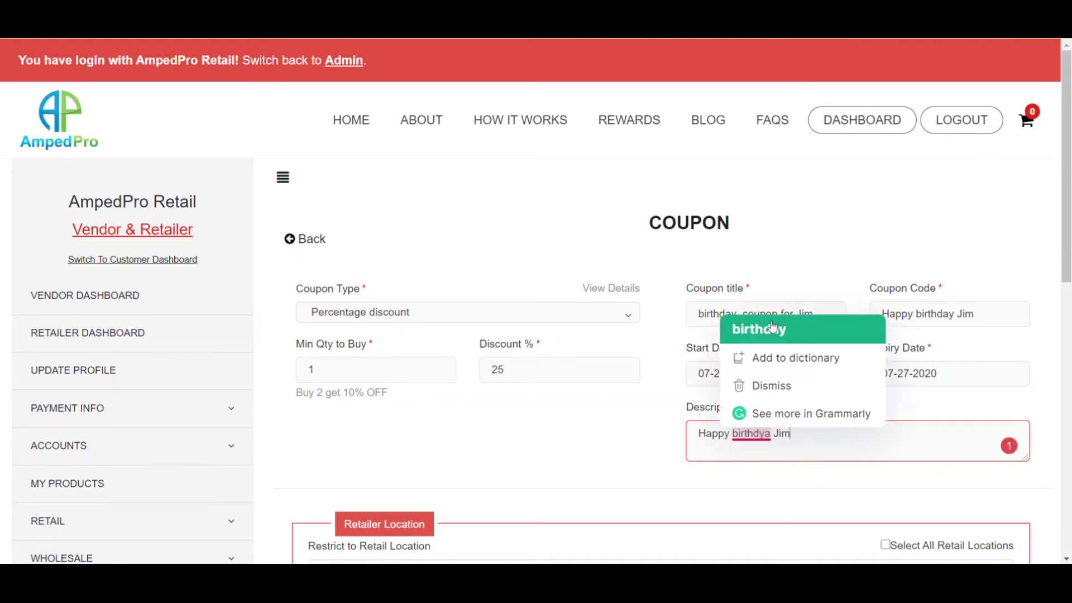
pyautogui.click(765, 327)
pyautogui.scroll(-2, 765, 335)
pyautogui.scroll(-3, 447, 335)
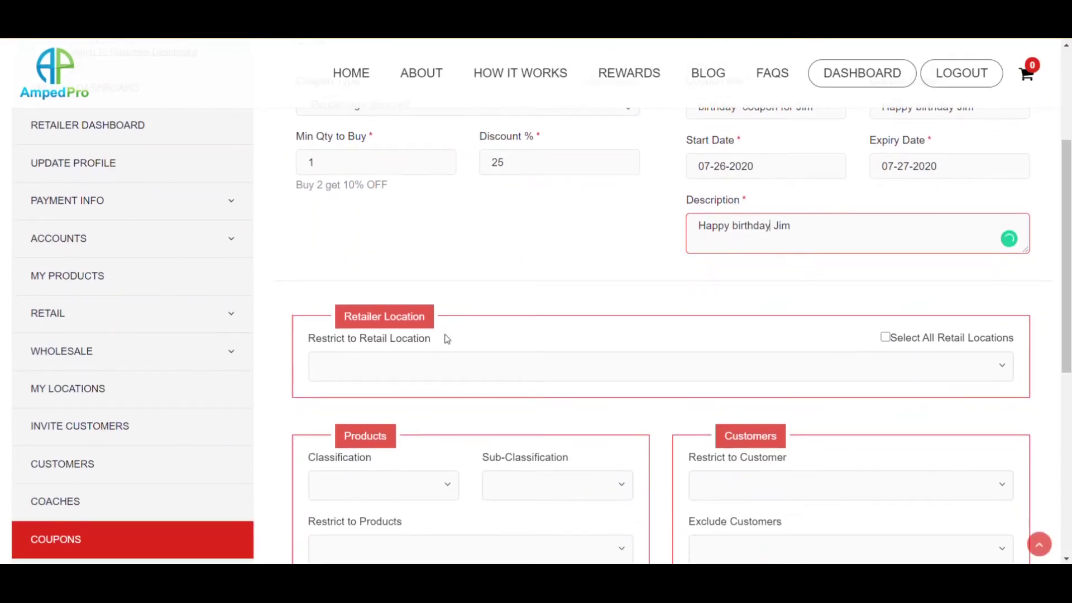
# Restrict the coupon to location AmpedPro_Retail_1 and the Wholesaler vendor classification.
pyautogui.click(381, 365)
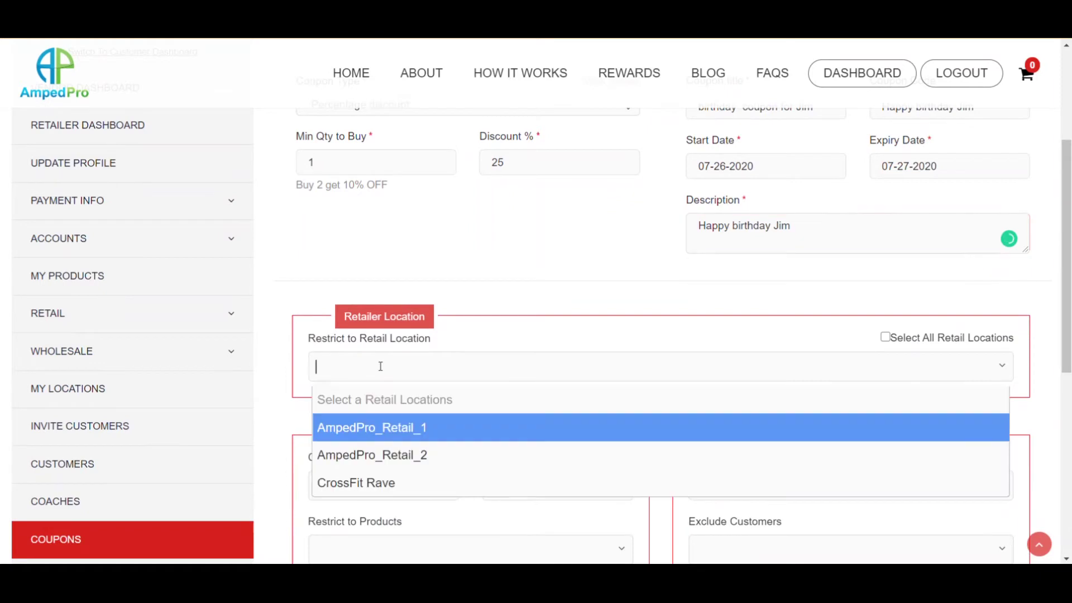
pyautogui.click(364, 430)
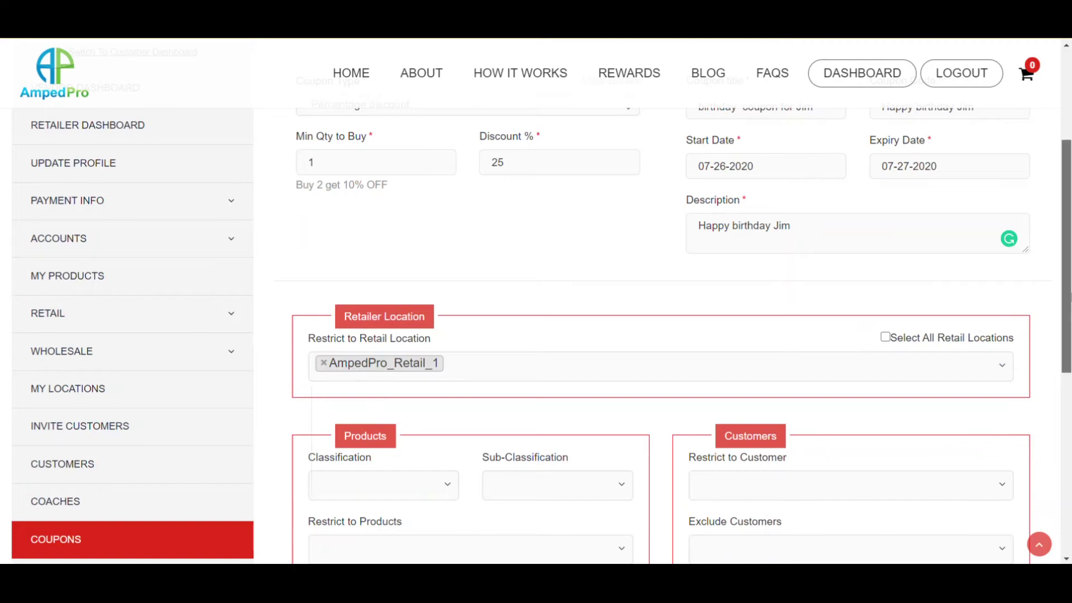
pyautogui.scroll(-2, 1066, 256)
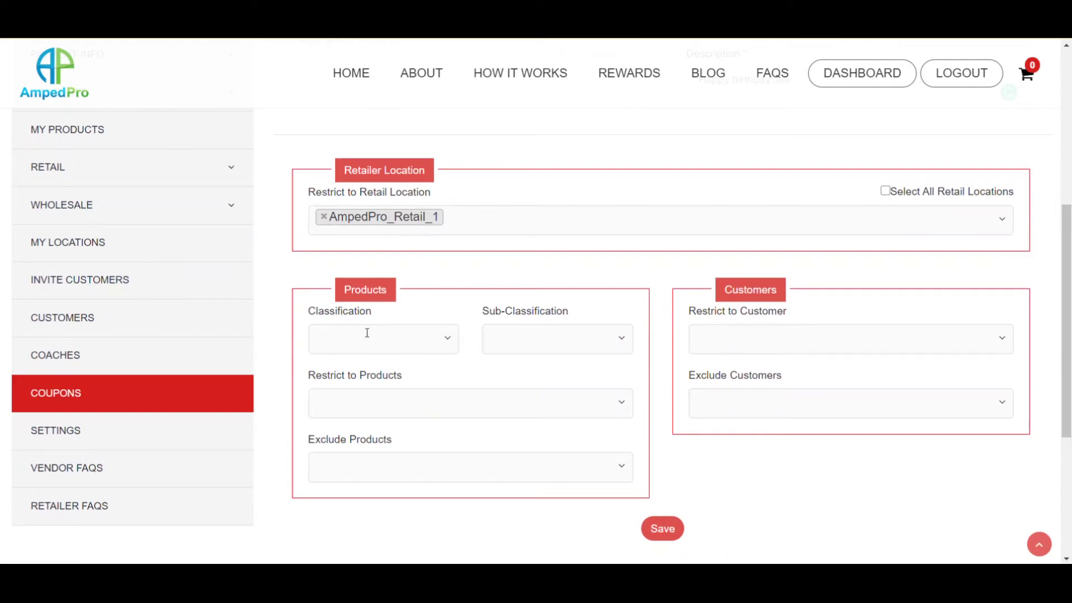
pyautogui.click(367, 335)
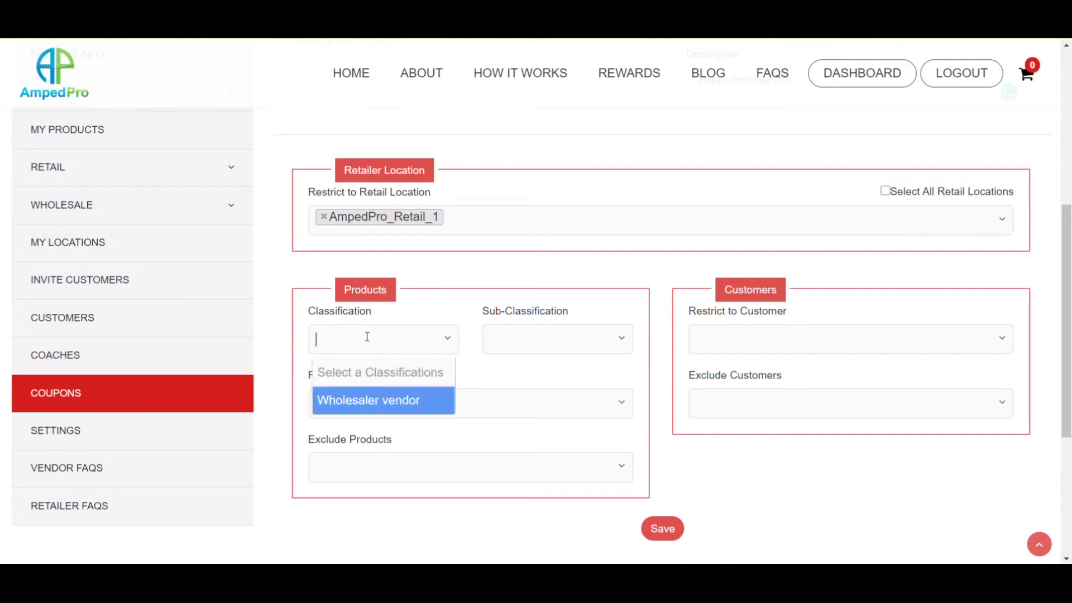
pyautogui.click(347, 400)
pyautogui.click(521, 342)
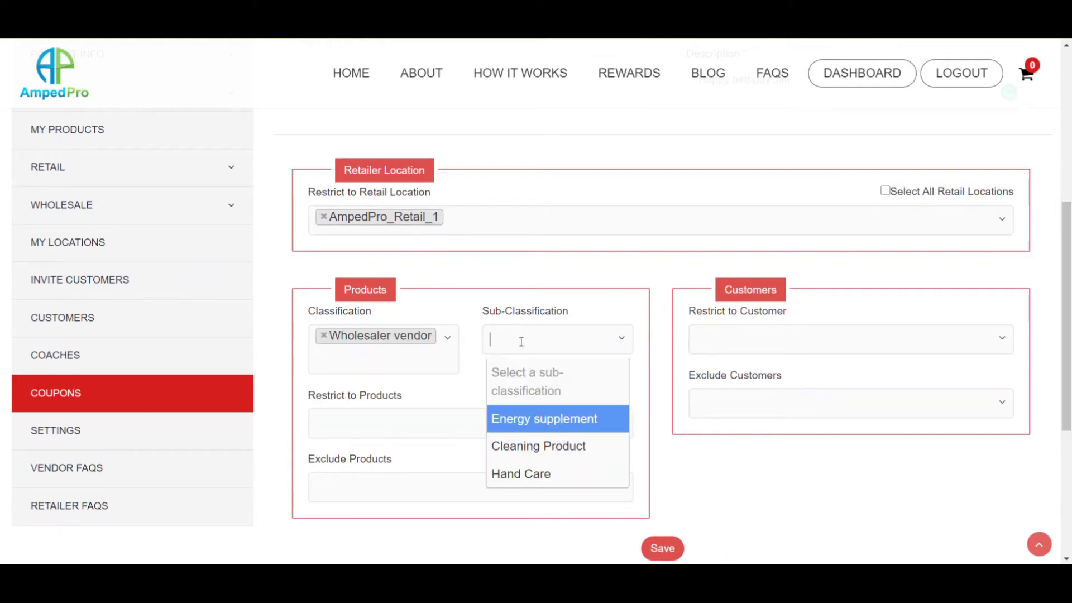
pyautogui.click(443, 393)
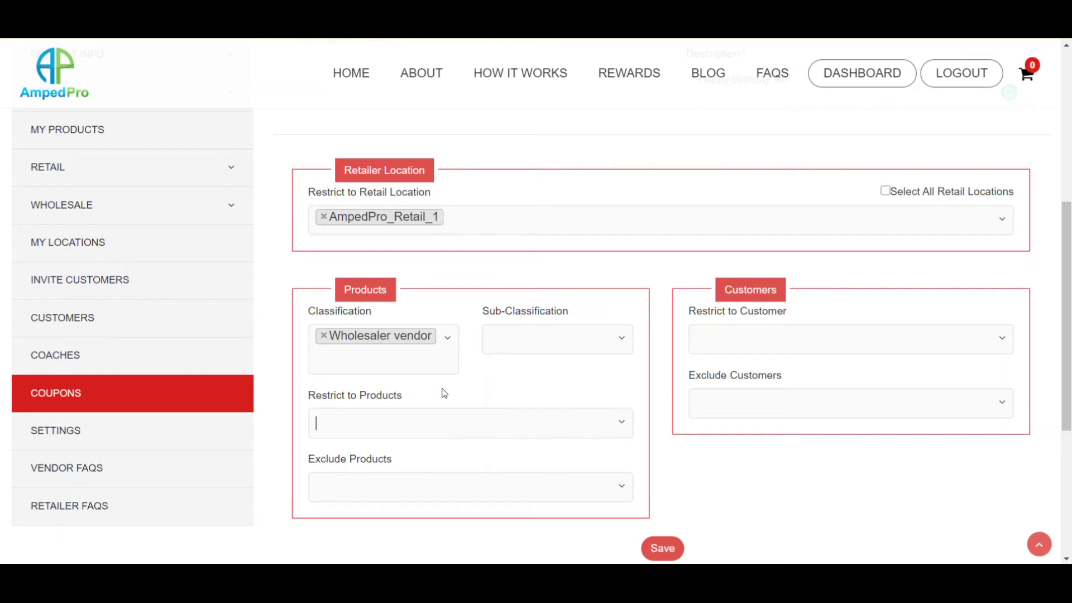
# Restrict the coupon to product RX Recover FITAID and one selected customer.
pyautogui.click(416, 416)
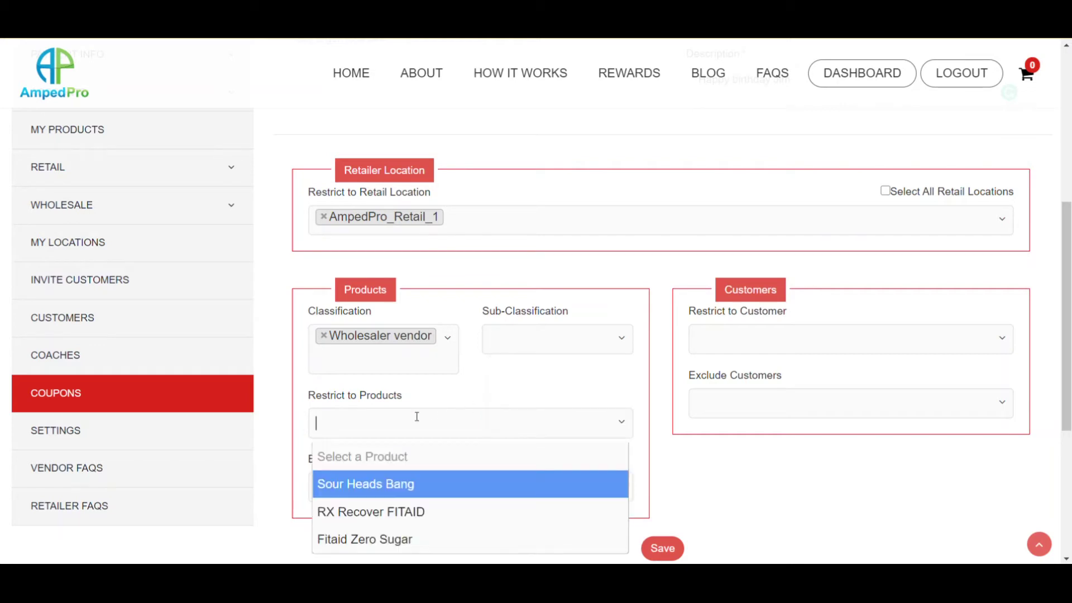
pyautogui.click(347, 516)
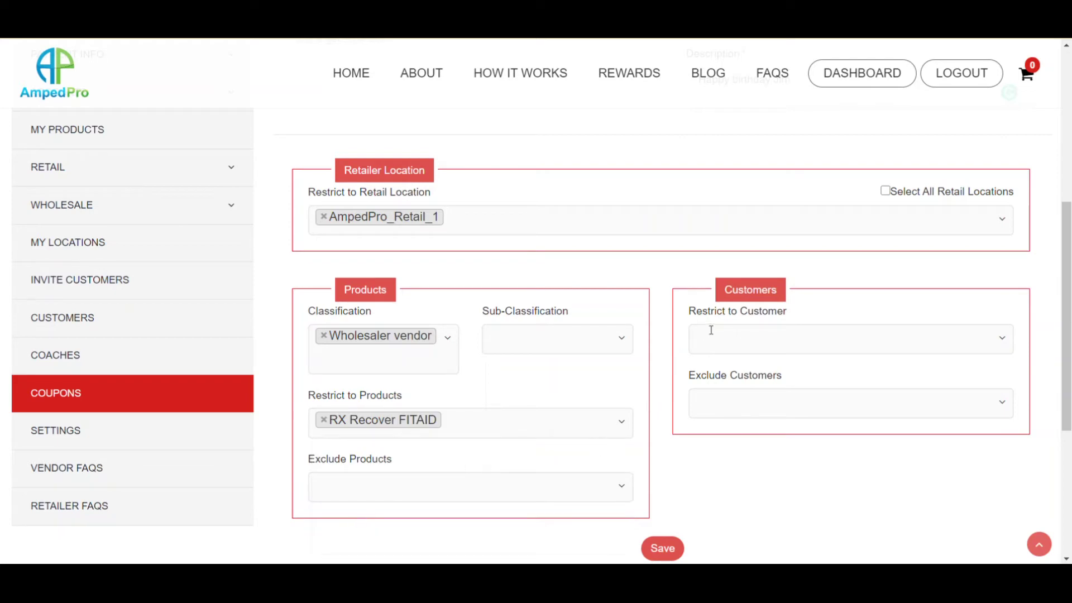
pyautogui.click(733, 340)
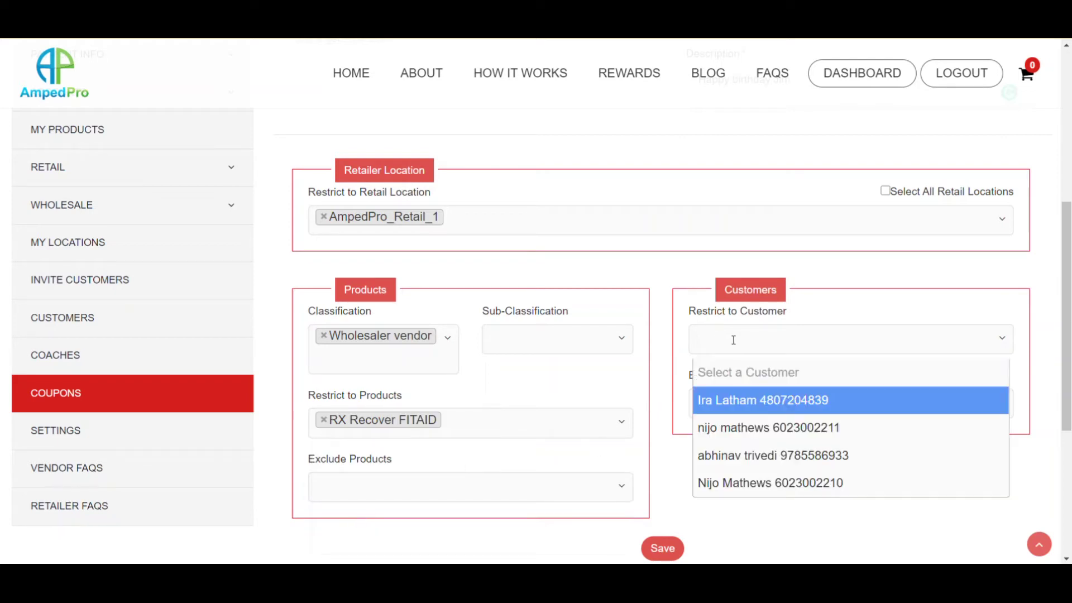
pyautogui.click(732, 483)
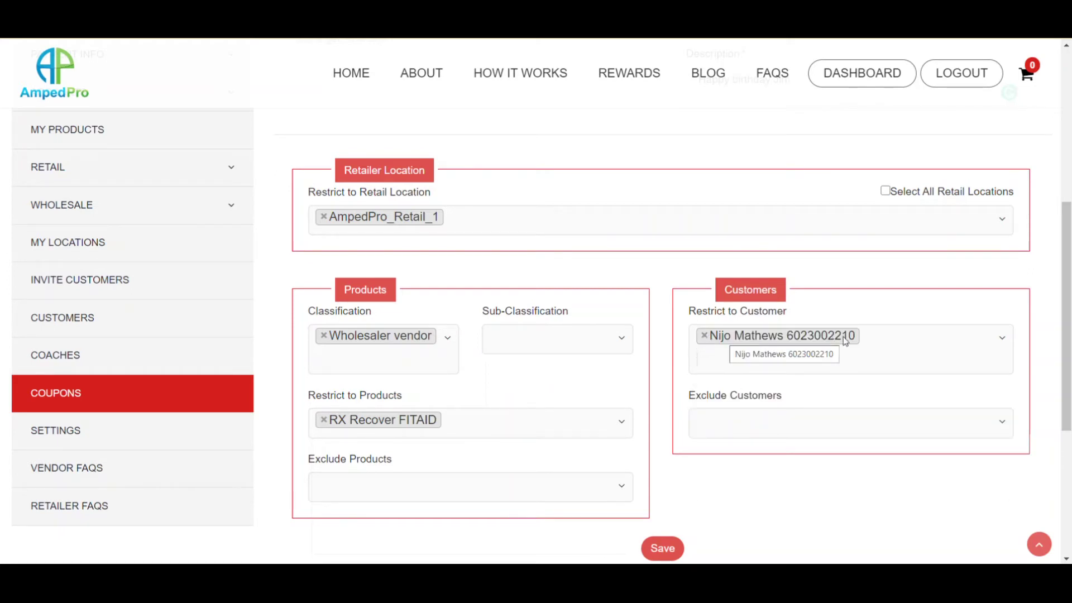
pyautogui.moveTo(1066, 315); pyautogui.dragTo(1067, 165)
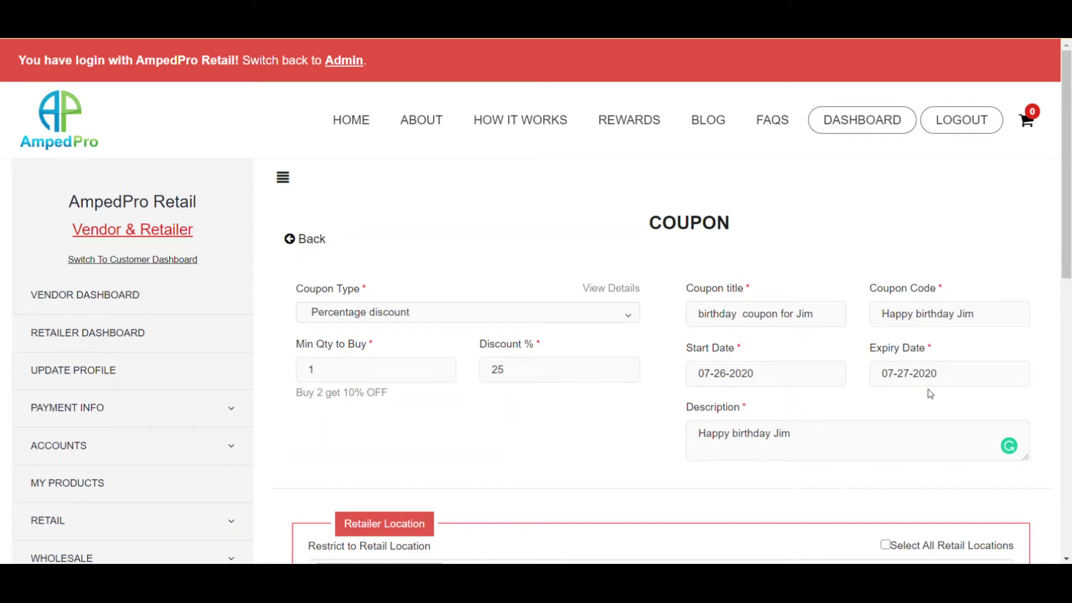
# Save the completed birthday coupon from the bottom of the form.
pyautogui.moveTo(1067, 208); pyautogui.dragTo(1066, 380)
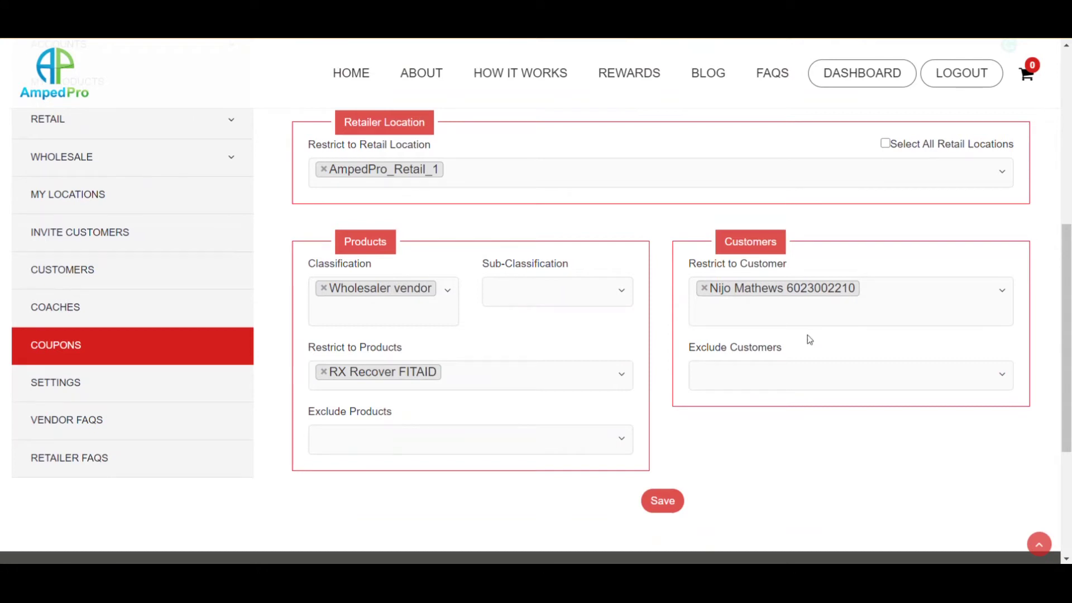
pyautogui.click(663, 505)
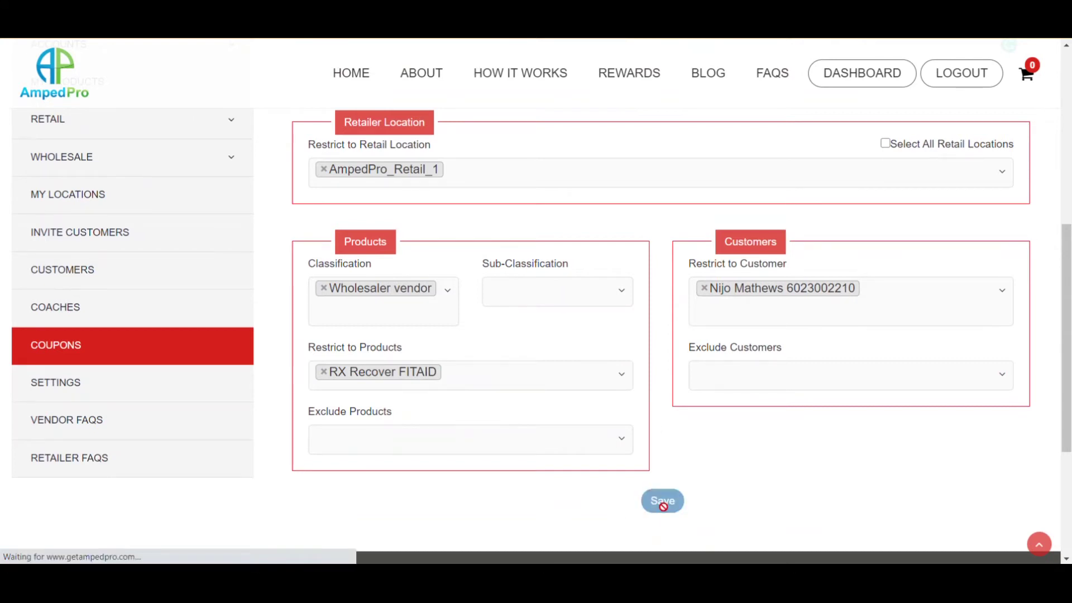
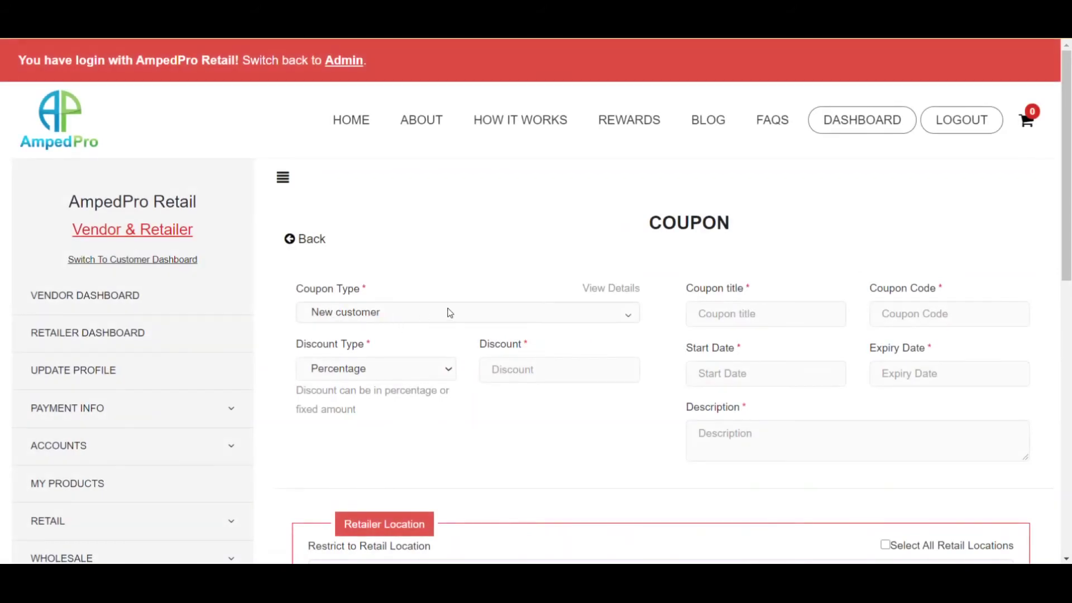
# Make the coupon a Fixed Amount discount of 1.50.
pyautogui.click(352, 371)
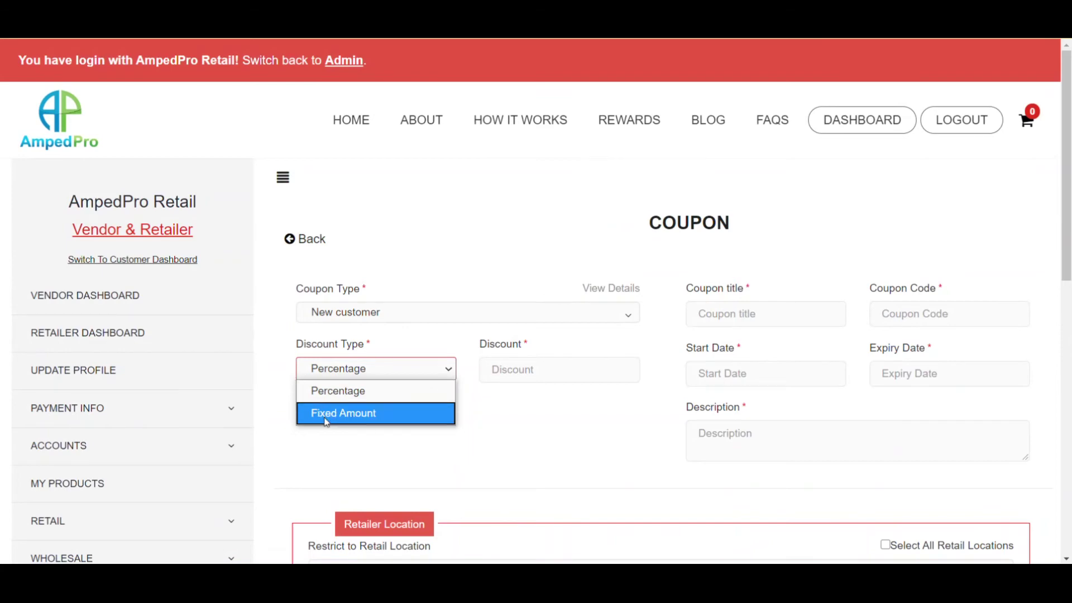
pyautogui.click(328, 416)
pyautogui.click(510, 373)
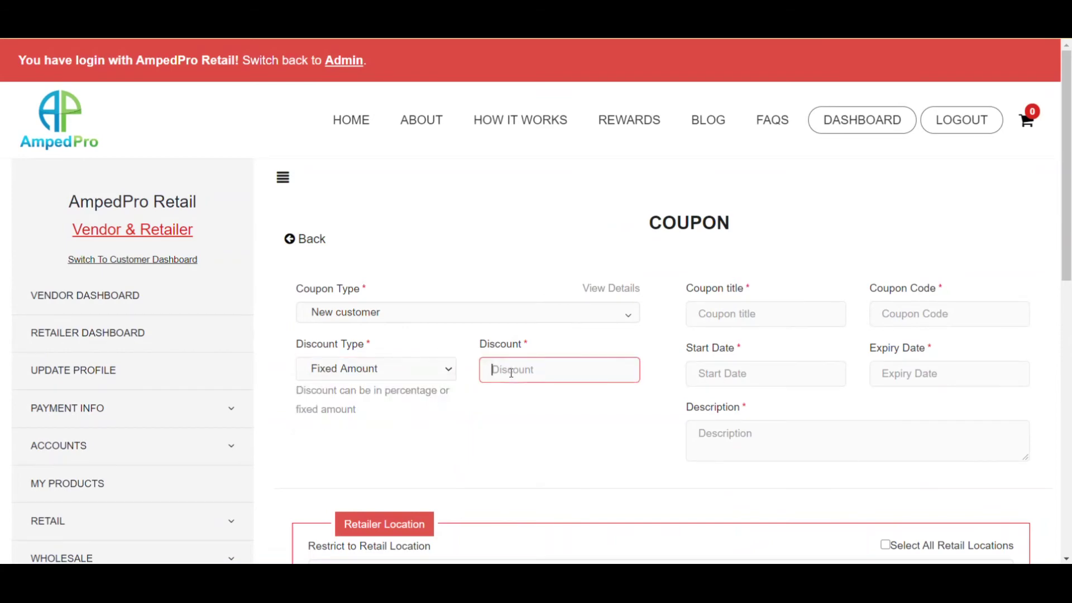
pyautogui.write('1.50')
pyautogui.click(525, 425)
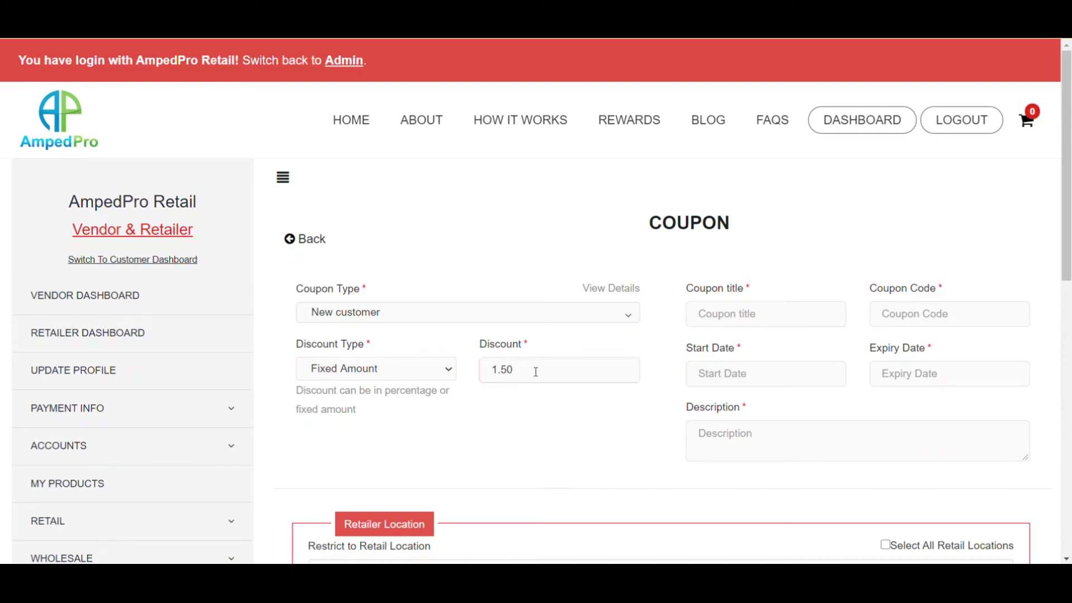
# Title the coupon 'new customer 1.5' and begin the coupon code with NC.
pyautogui.click(748, 312)
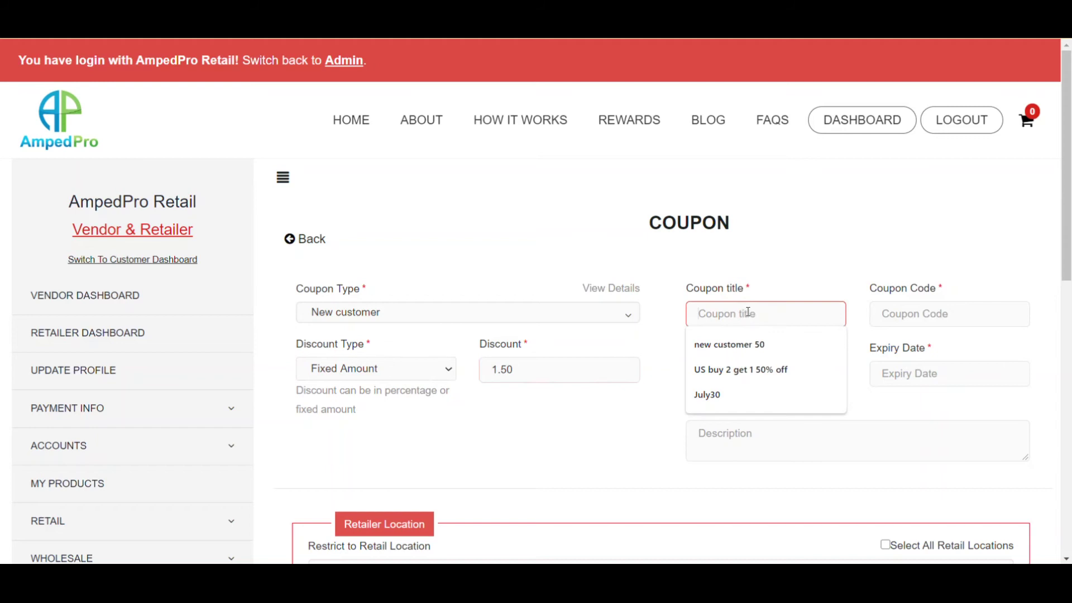
pyautogui.click(755, 342)
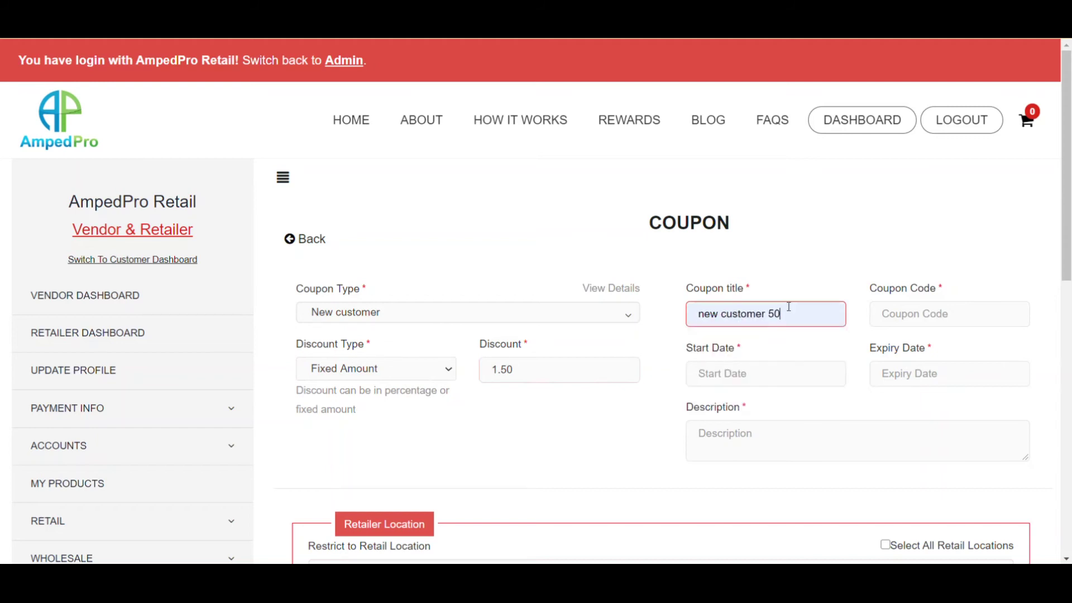
pyautogui.press('BackSpace')
pyautogui.write('1.')
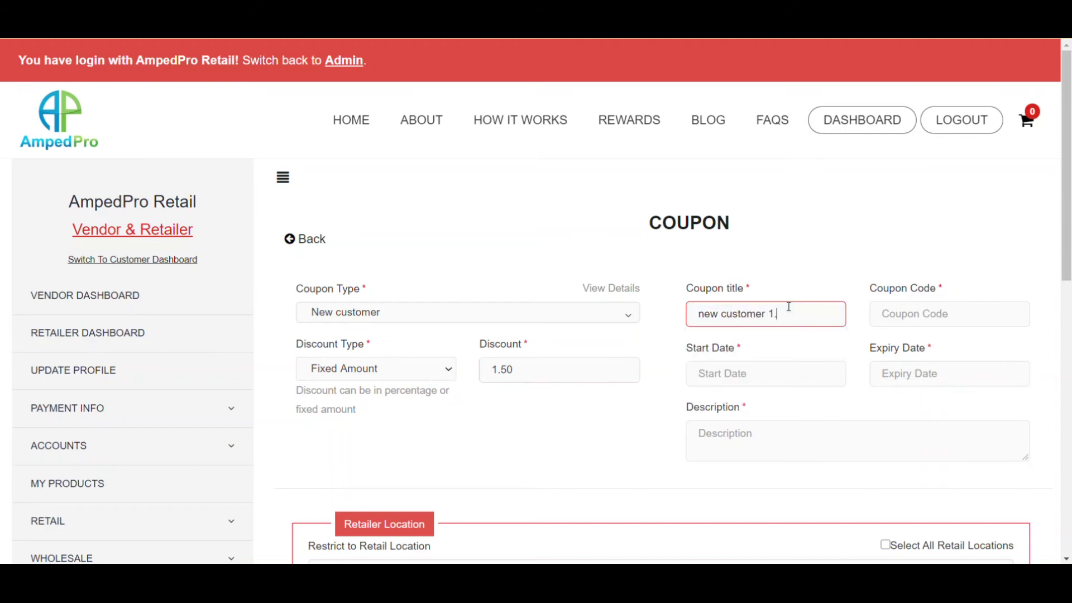
pyautogui.write('5')
pyautogui.click(927, 322)
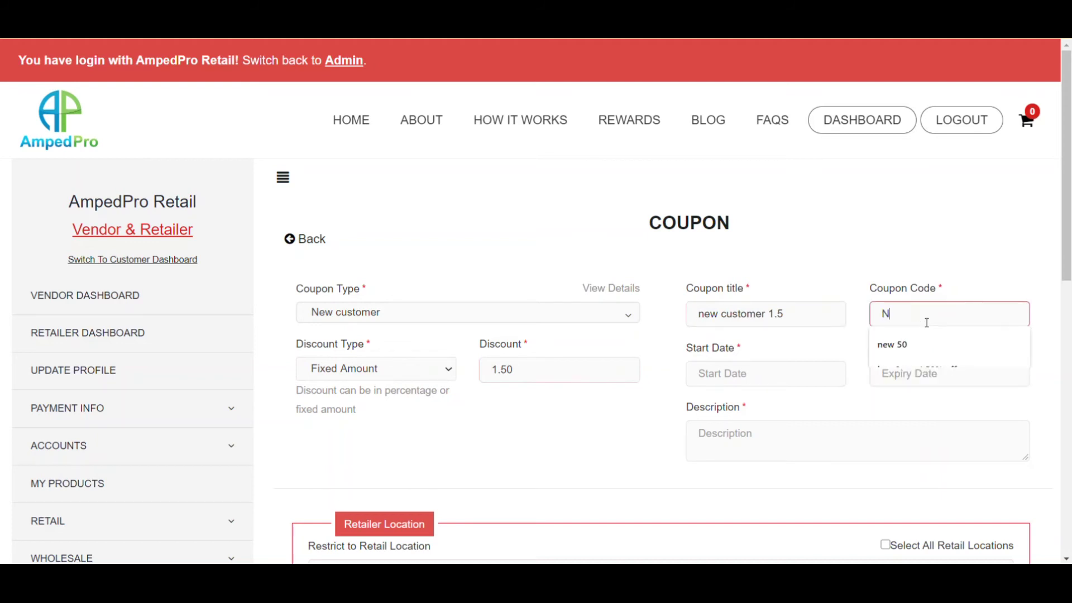
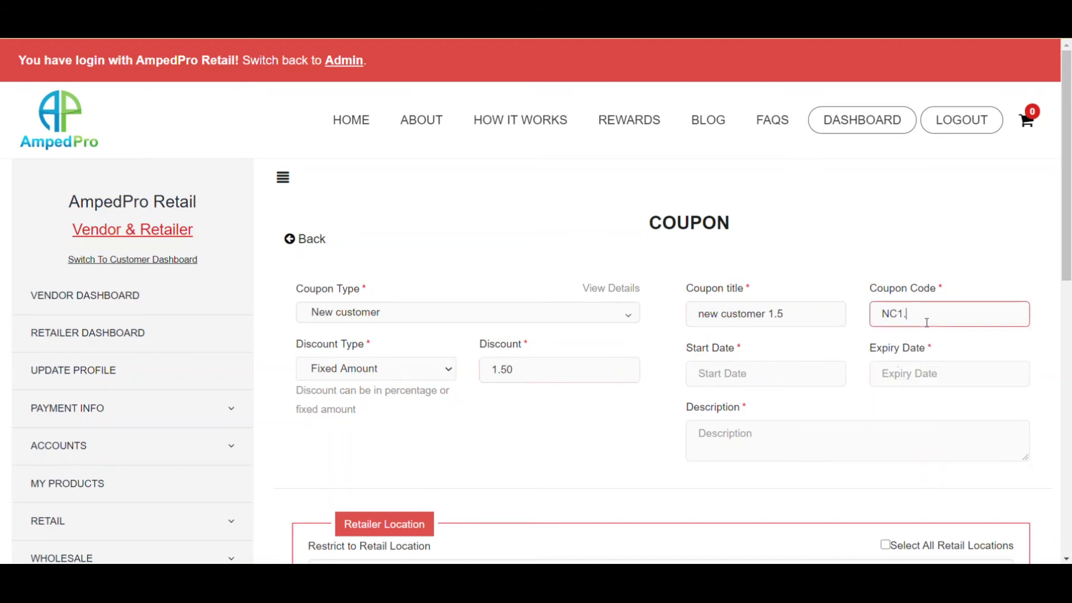
# Set the start date to July 28 and the expiry date to July 29, 2020.
pyautogui.click(704, 375)
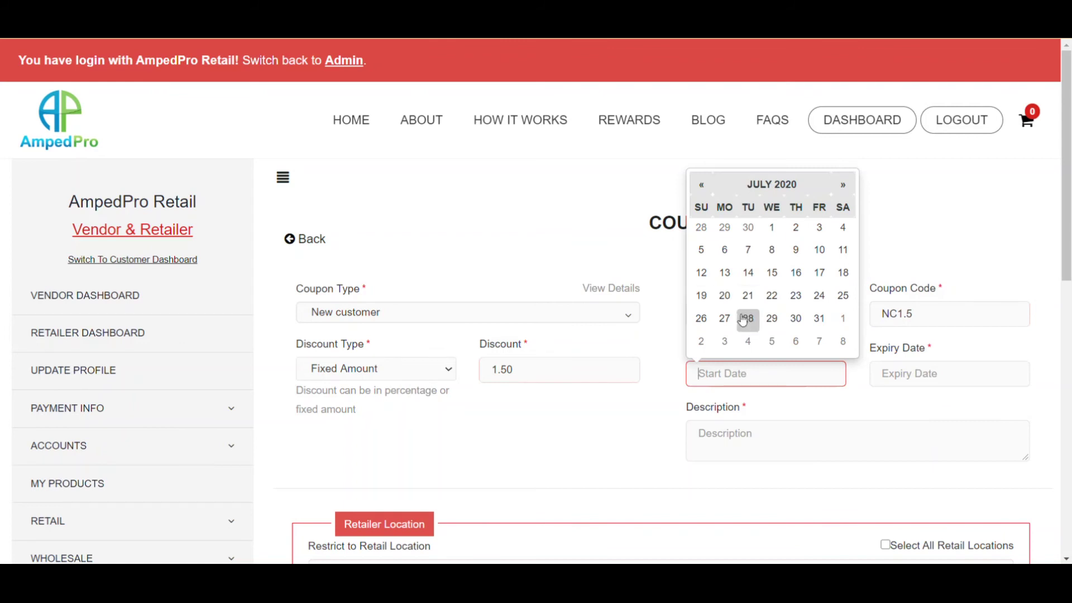
pyautogui.click(748, 319)
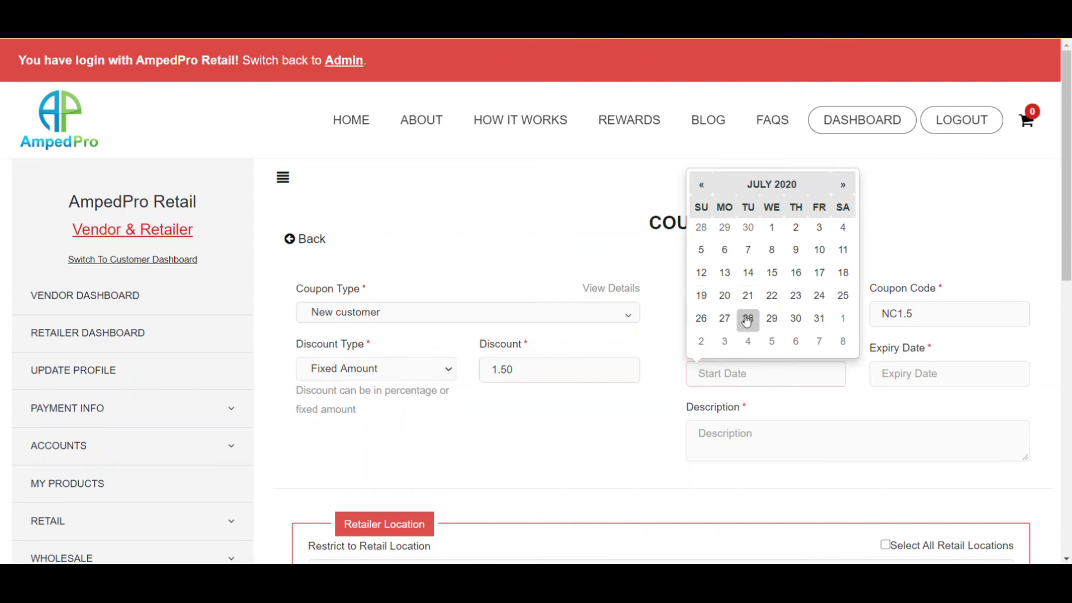
pyautogui.click(889, 363)
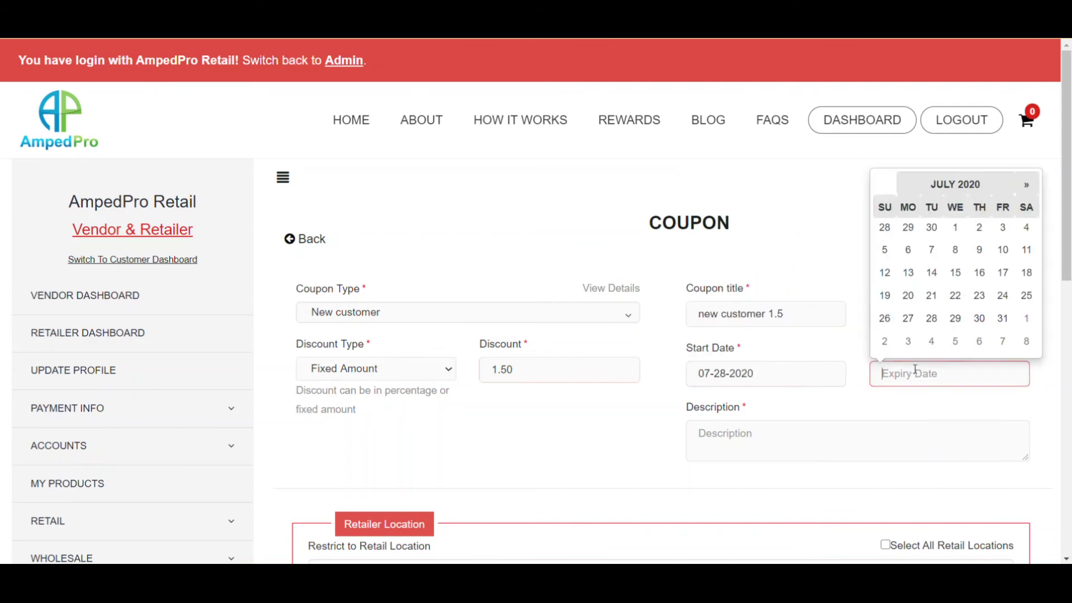
pyautogui.click(952, 314)
# Write a short description stating which customer the coupon is for.
pyautogui.click(750, 452)
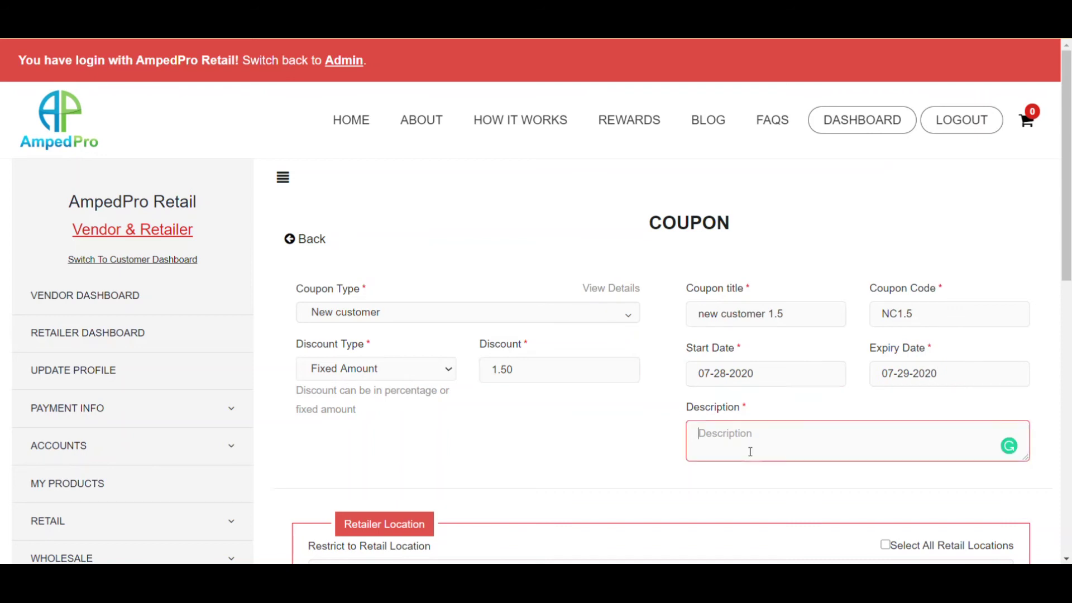
pyautogui.write('this if for jim')
# Restrict the coupon to the retail location AmpedPro_Retail_1.
pyautogui.scroll(-4, 838, 413)
pyautogui.click(506, 338)
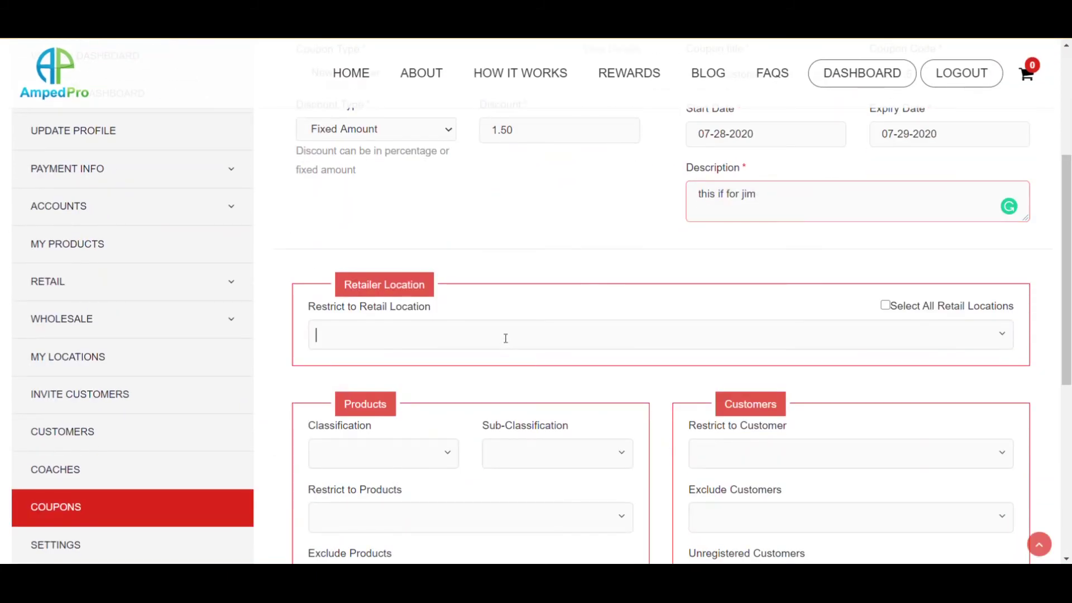
pyautogui.click(380, 398)
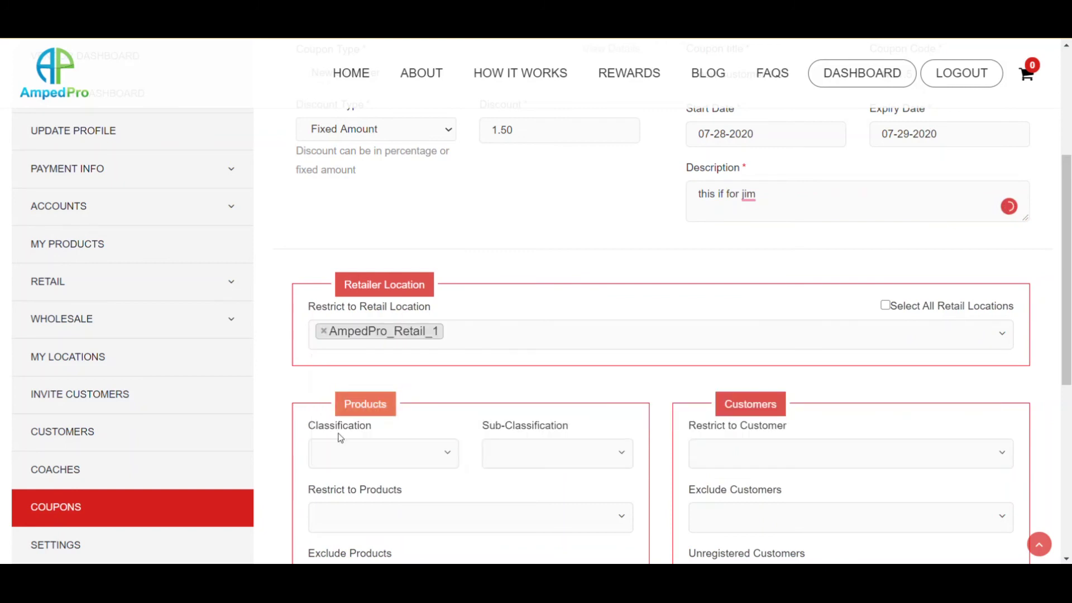
# Set the product classification restriction to Wholesaler vendor.
pyautogui.moveTo(1067, 270); pyautogui.dragTo(1068, 324)
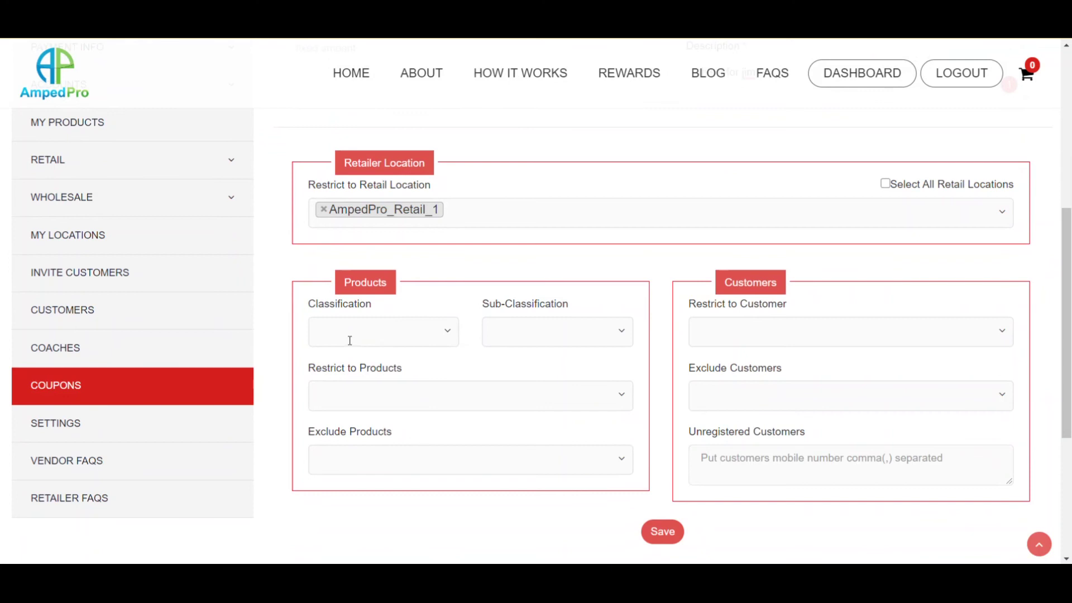
pyautogui.click(350, 341)
pyautogui.click(344, 395)
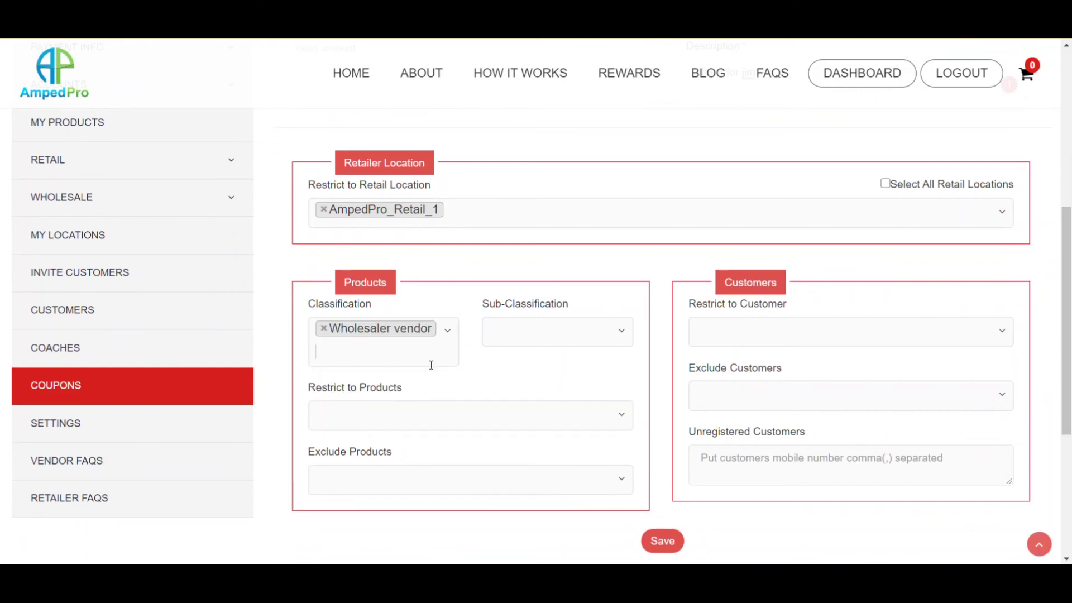
# Restrict the coupon to the product Fitaid Zero Sugar instead of RX Recover FITAID.
pyautogui.click(370, 418)
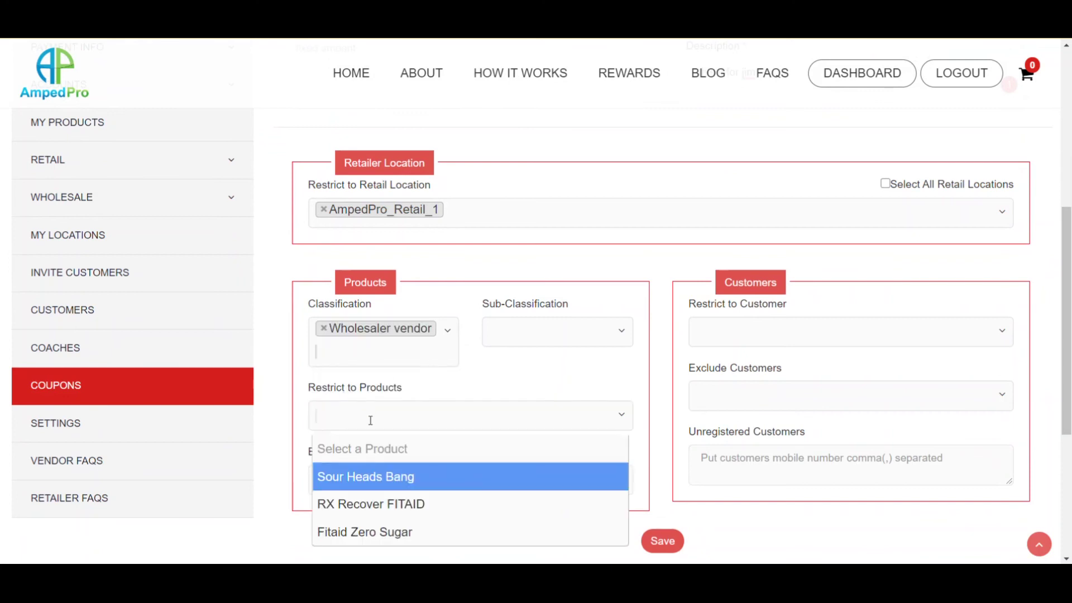
pyautogui.click(340, 505)
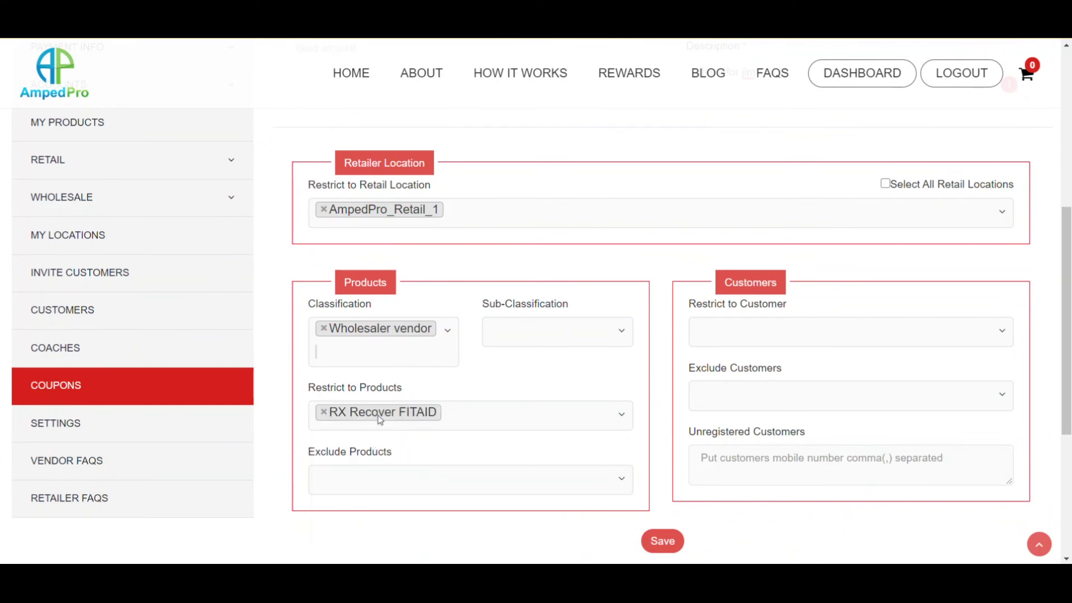
pyautogui.click(326, 418)
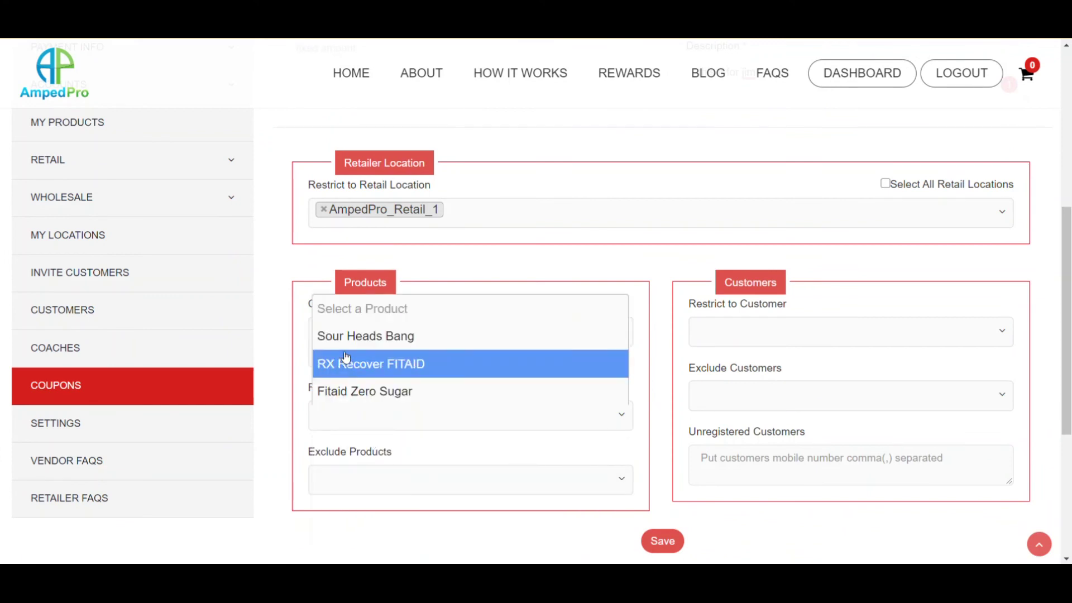
pyautogui.click(297, 372)
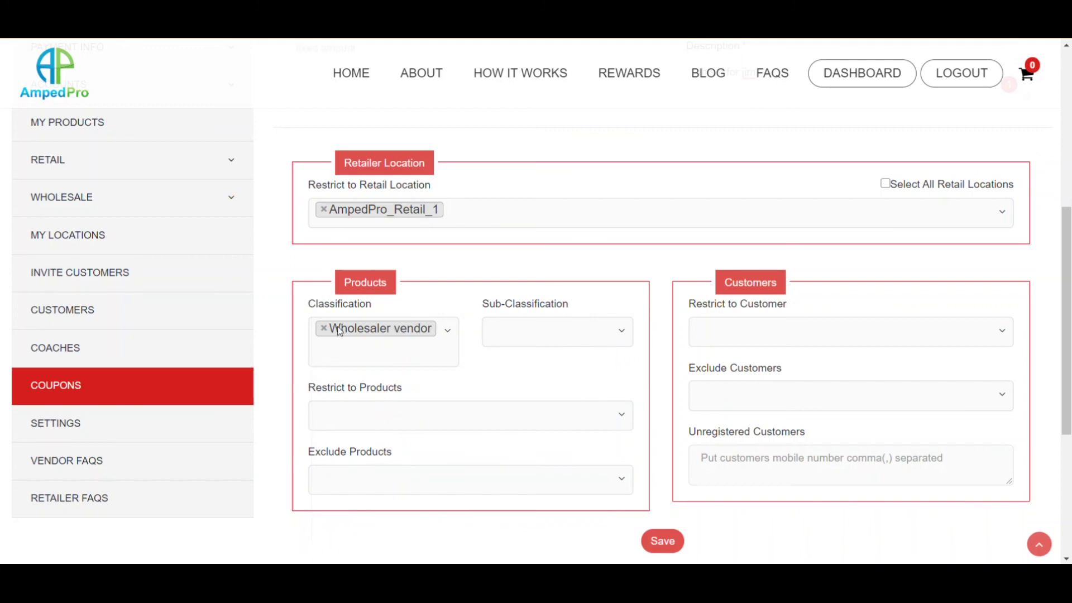
pyautogui.click(327, 416)
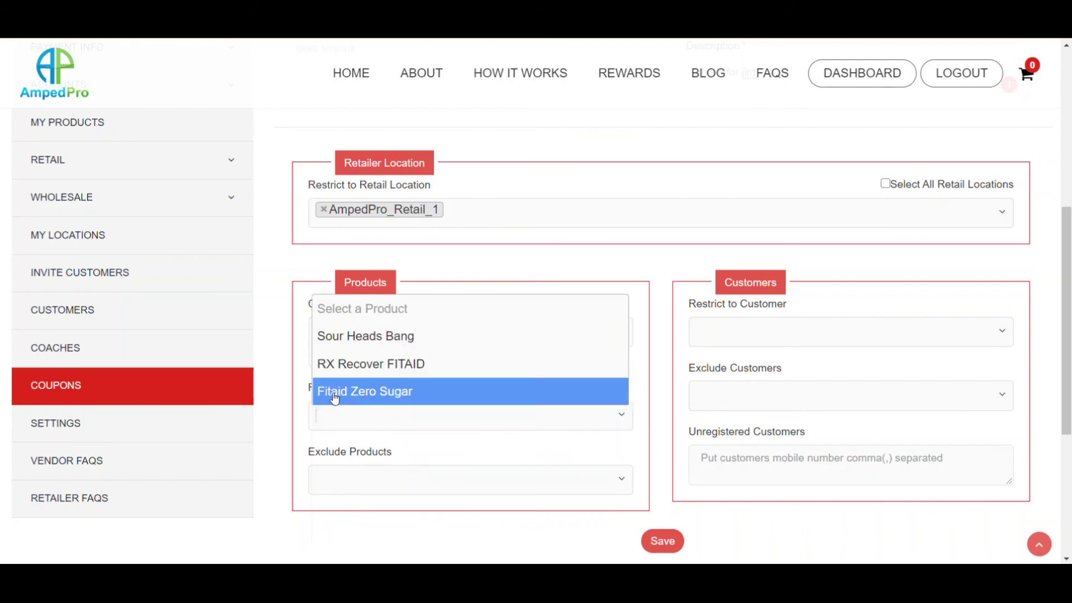
pyautogui.click(335, 394)
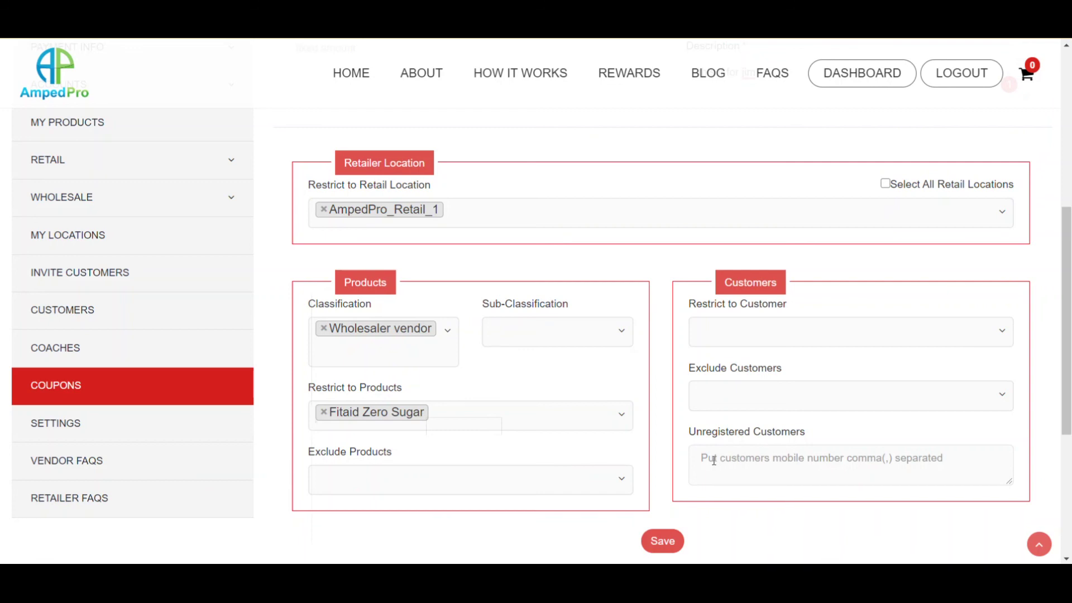
# Enter the unregistered customer's mobile number and save the coupon.
pyautogui.click(714, 461)
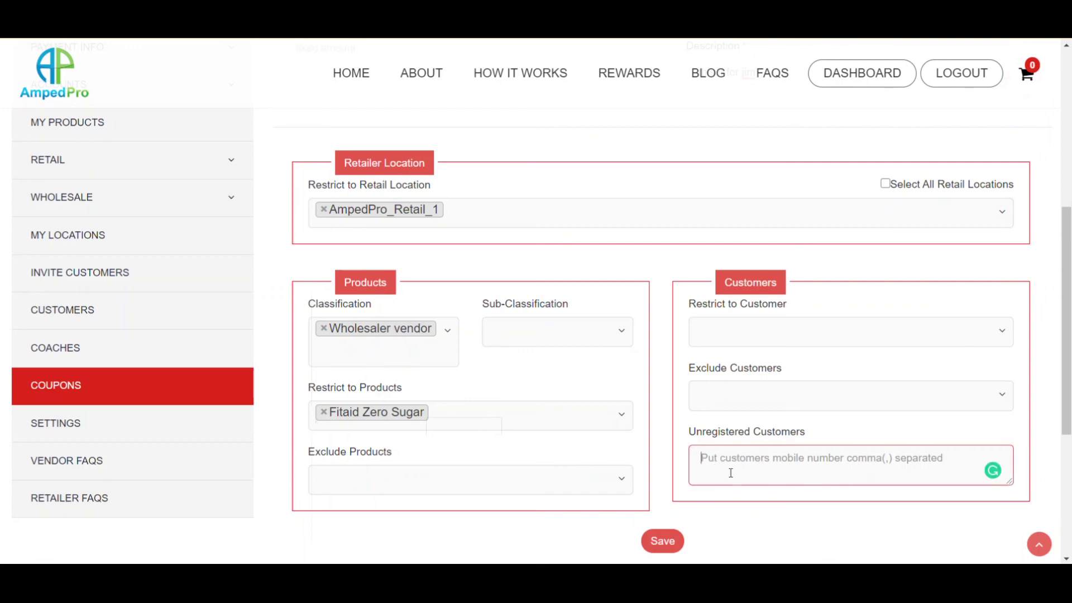
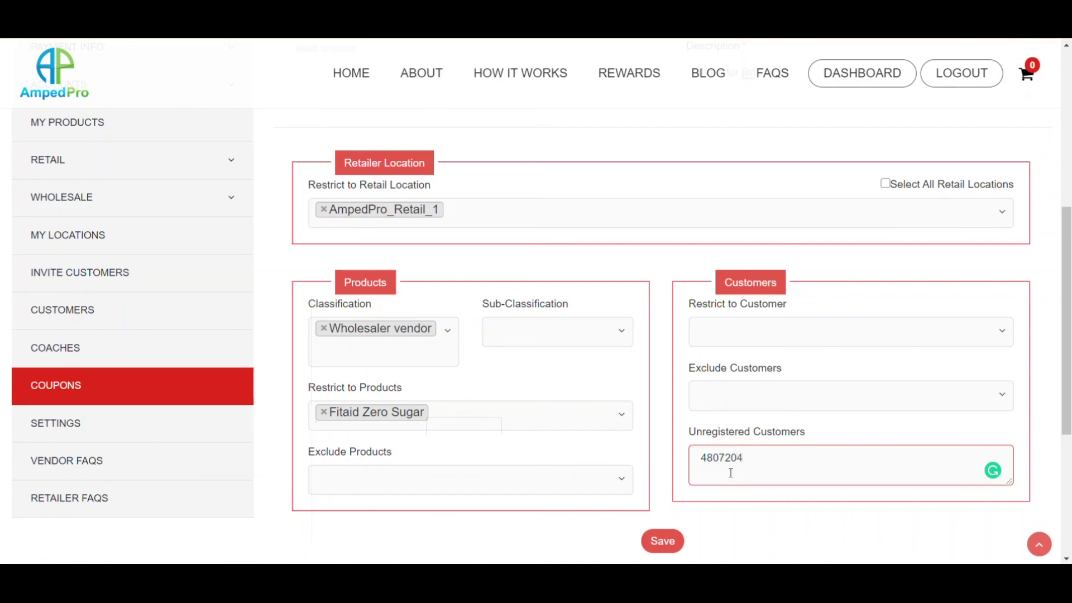
pyautogui.click(677, 435)
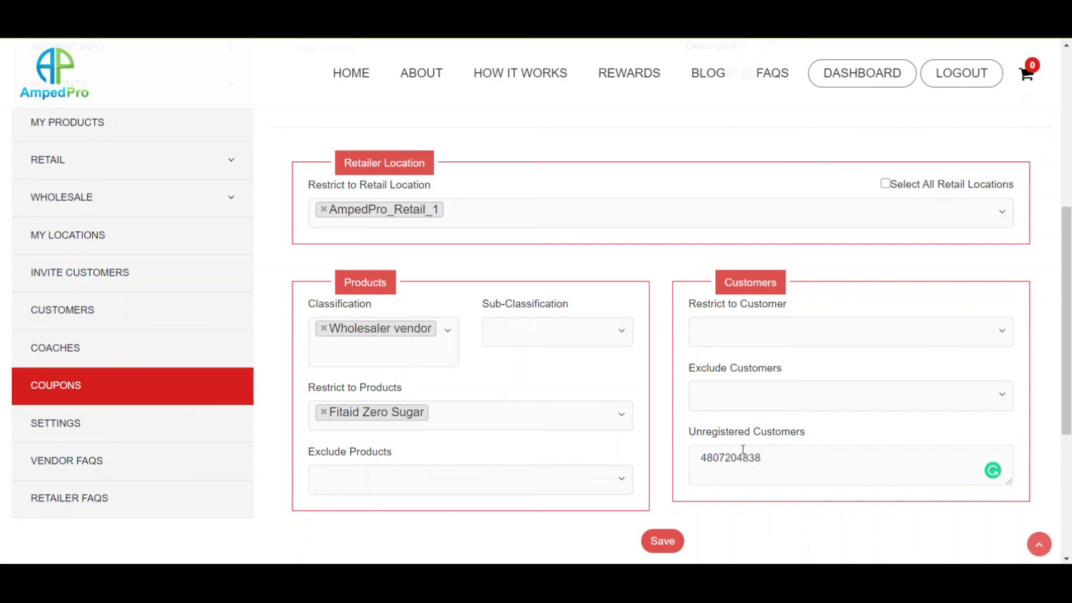
pyautogui.moveTo(699, 457); pyautogui.dragTo(809, 450)
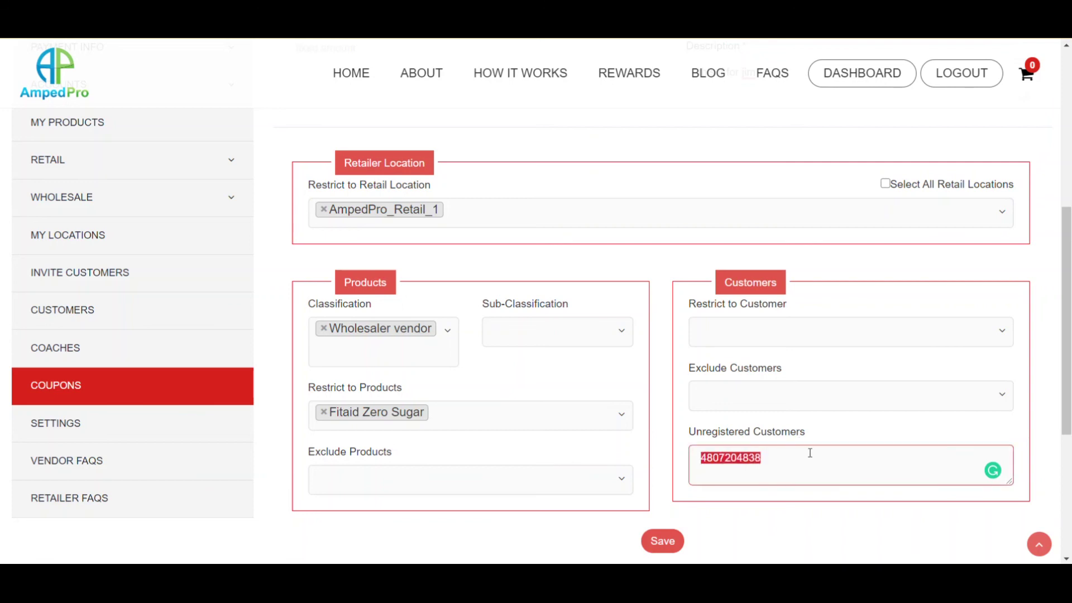
pyautogui.click(654, 547)
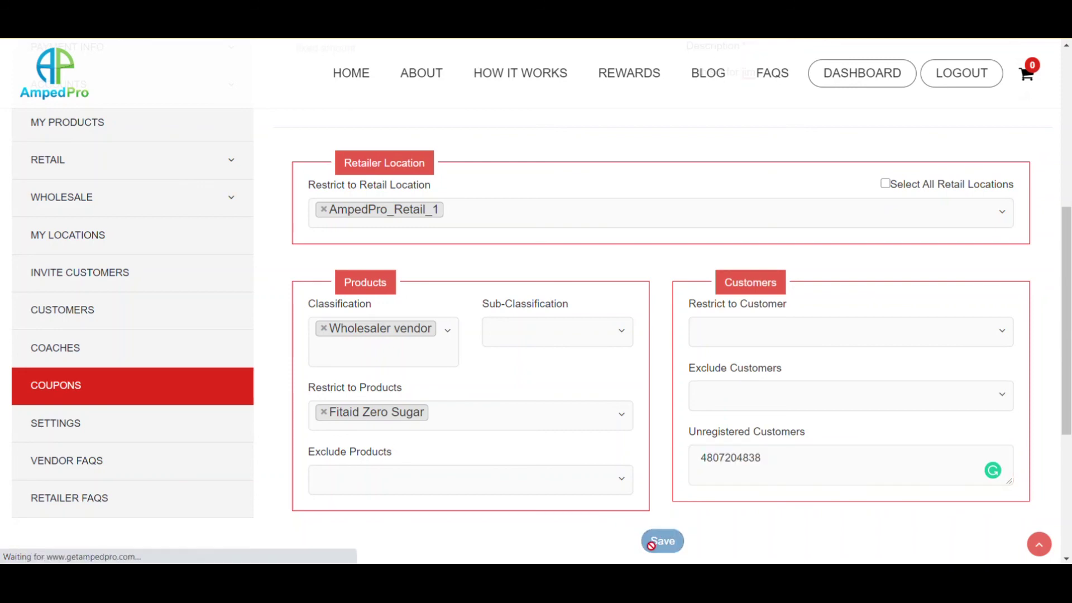